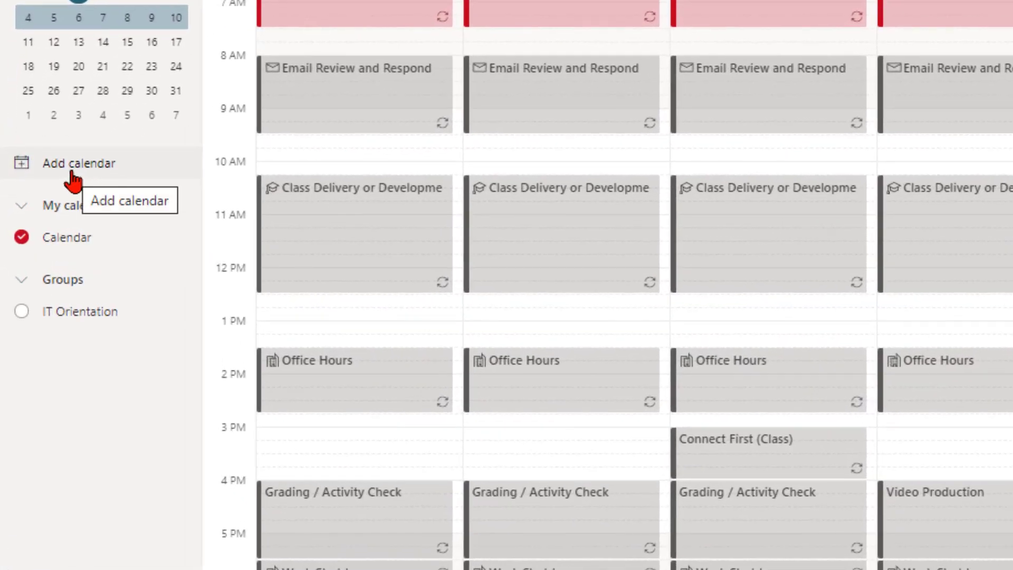
# Create a blank calendar named Working Calendar under My calendars and return to the calendar view.
pyautogui.click(72, 174)
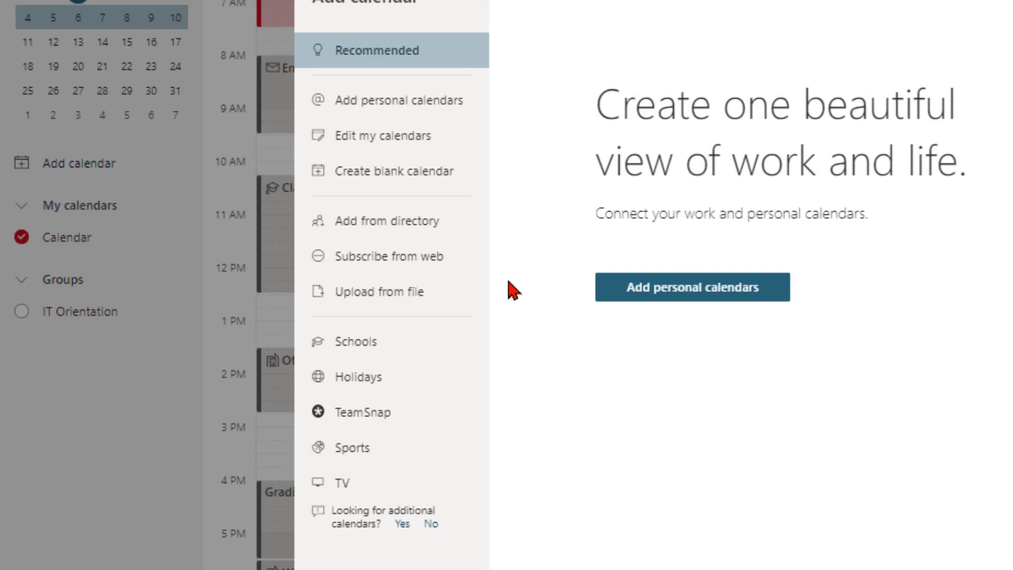
pyautogui.click(405, 184)
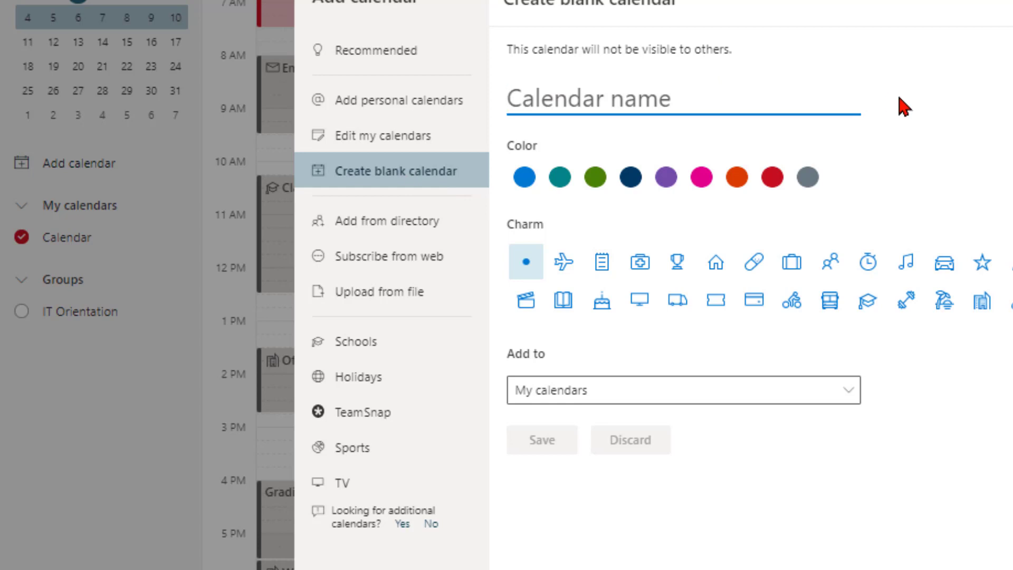
pyautogui.write('Work')
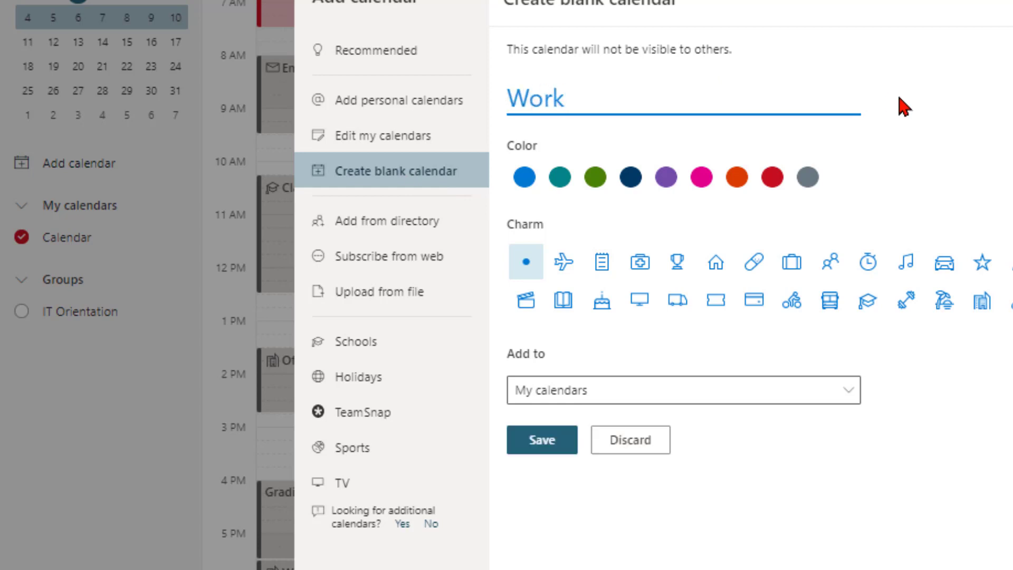
pyautogui.write('ing Calendar')
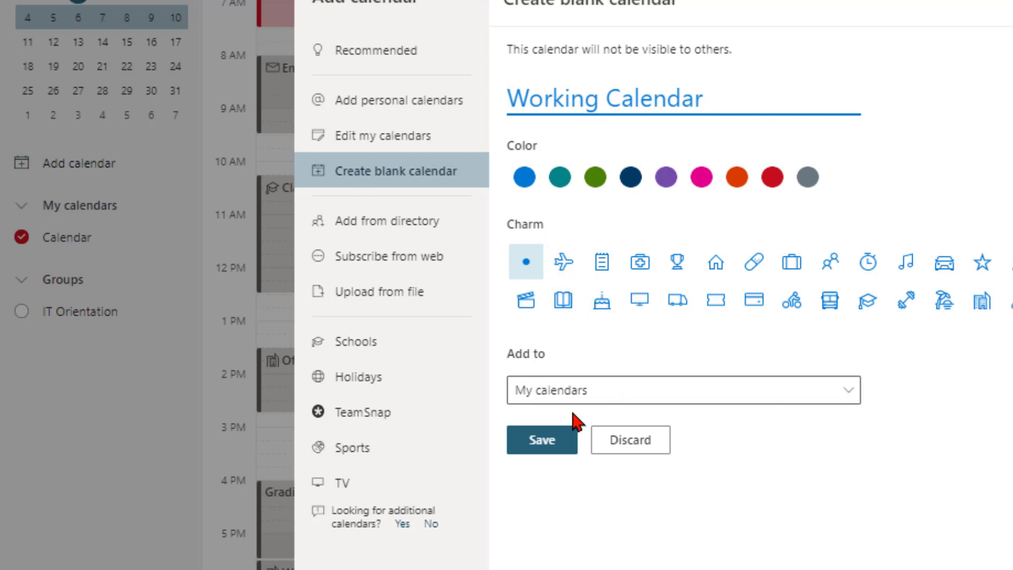
pyautogui.click(532, 450)
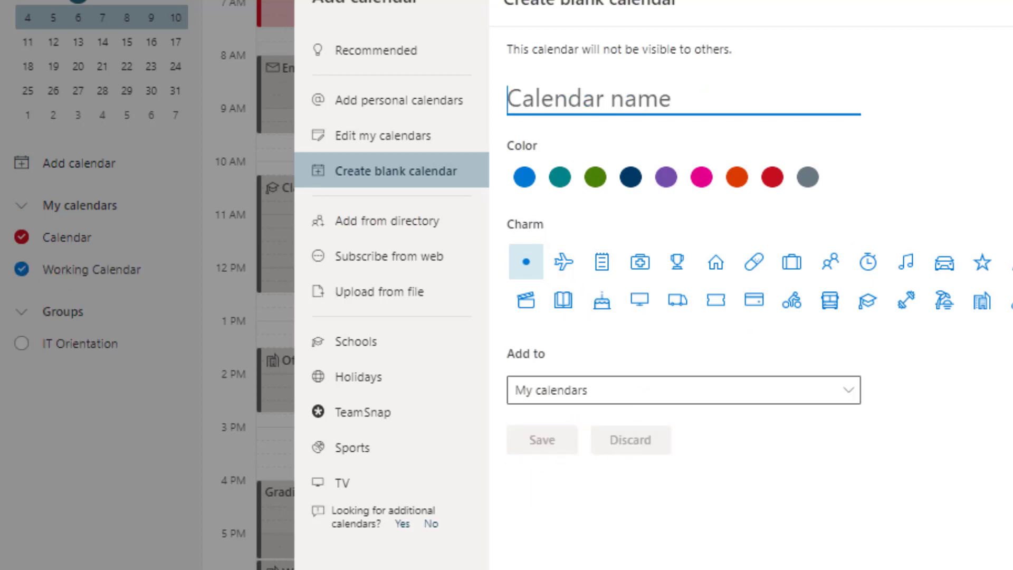
pyautogui.click(1008, 2)
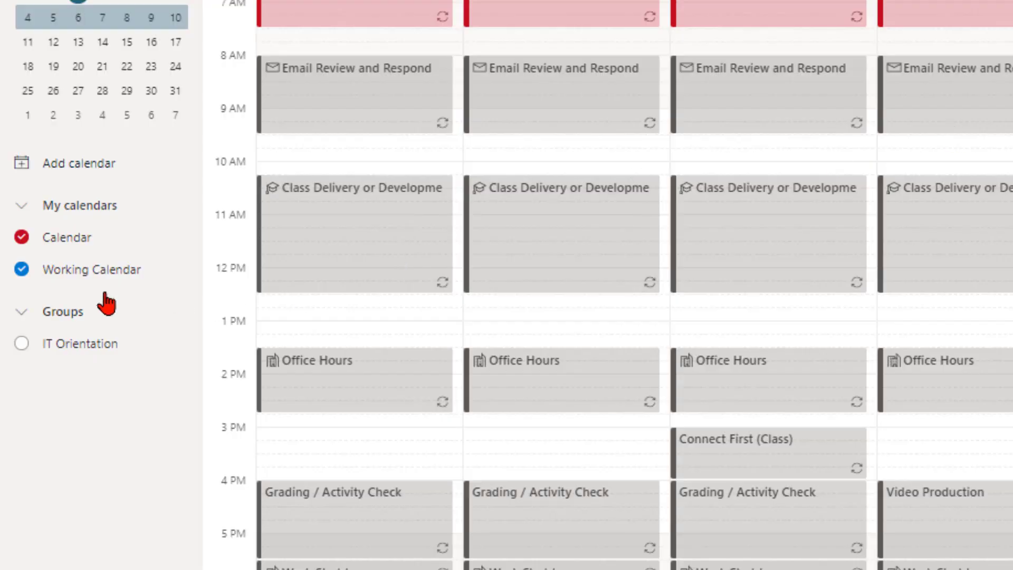
# Hide the default Calendar and display the week of January 4–10, 2021.
pyautogui.click(22, 238)
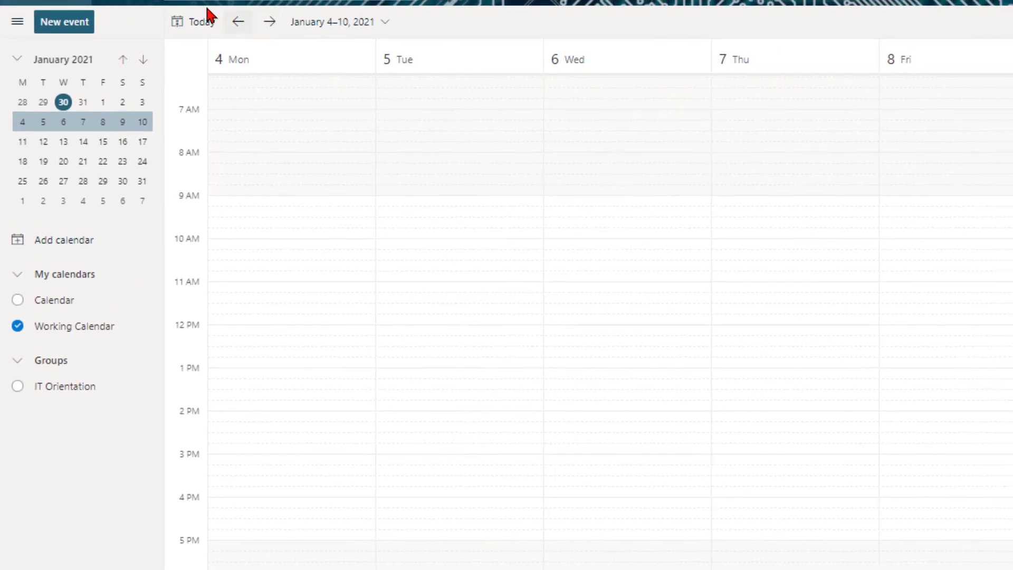
pyautogui.click(240, 14)
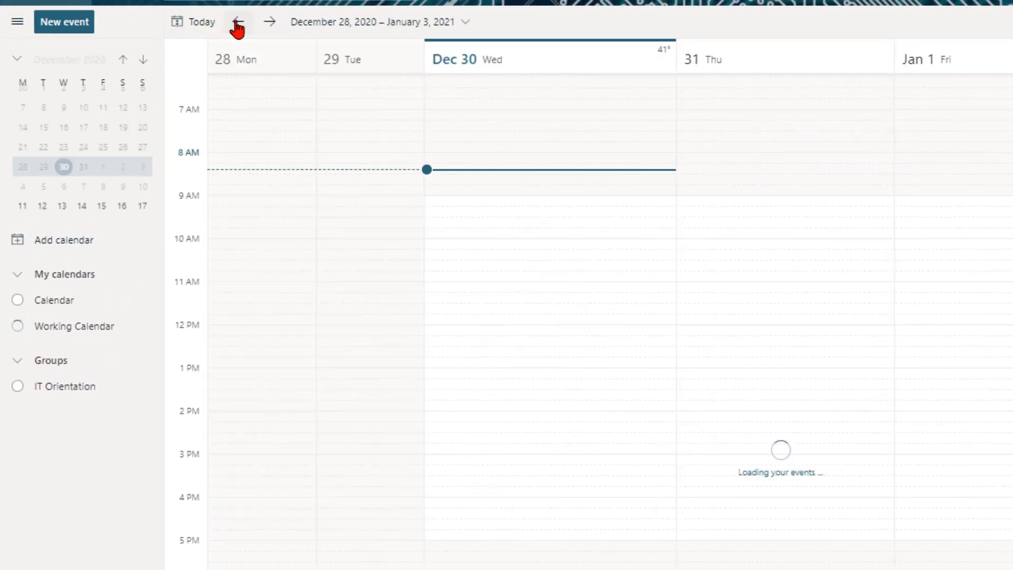
pyautogui.click(270, 22)
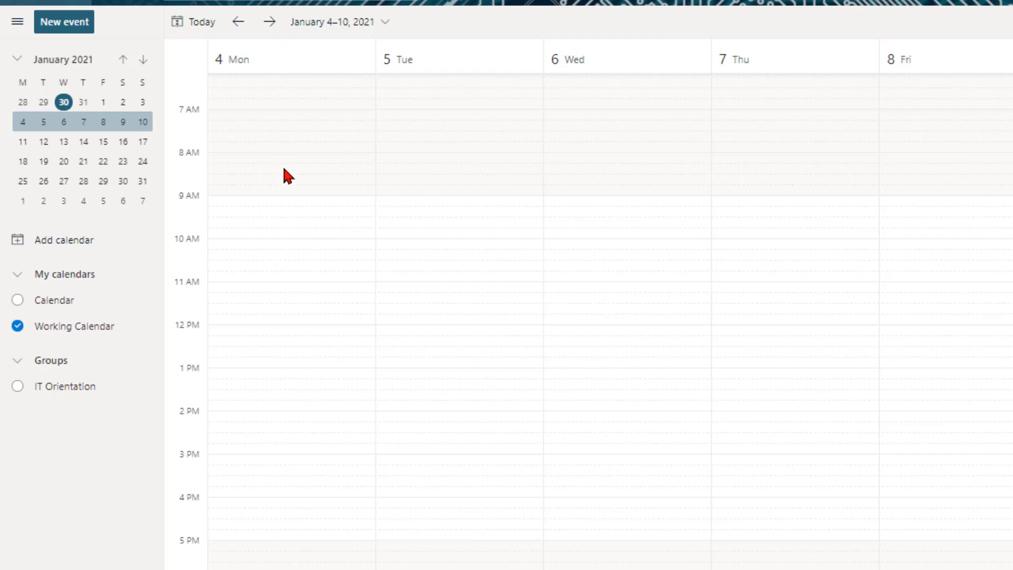
# Start a Morning Prep event in Working Calendar on Monday 1/4/2021 from 6:30 AM to 7:30 AM.
pyautogui.scroll(5, 295, 172)
pyautogui.scroll(-3, 303, 182)
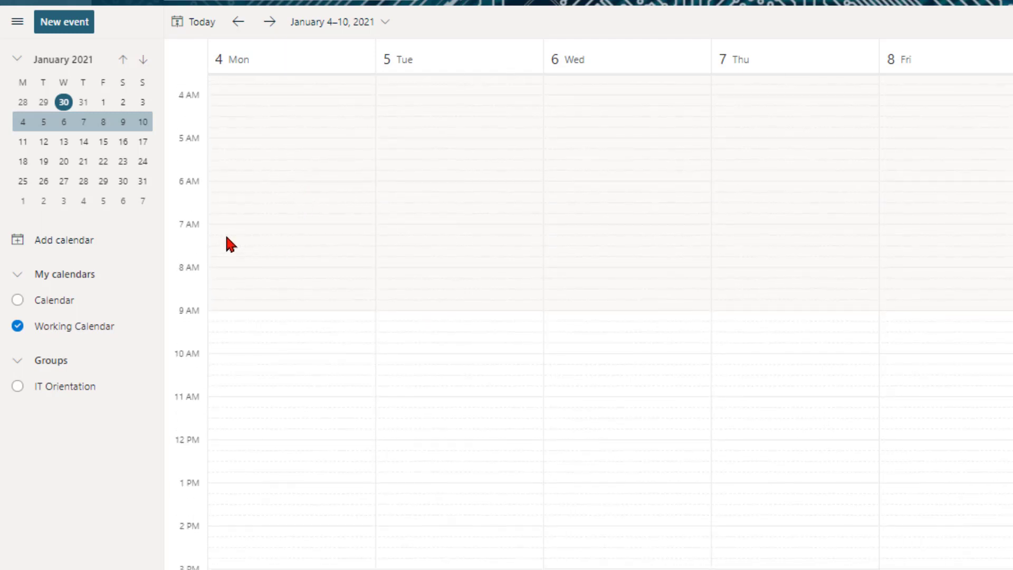
pyautogui.click(247, 214)
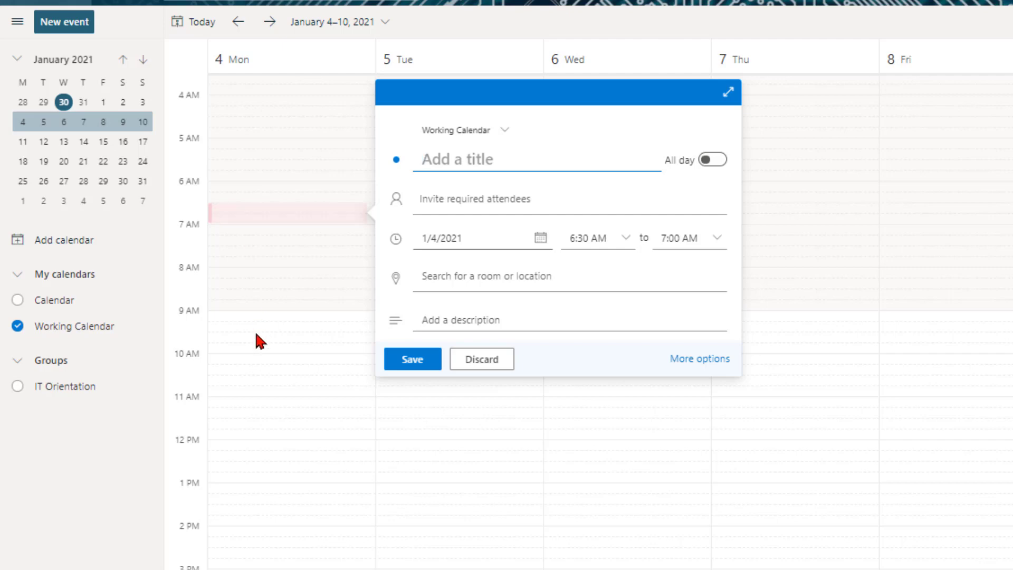
pyautogui.write('Morning Prep')
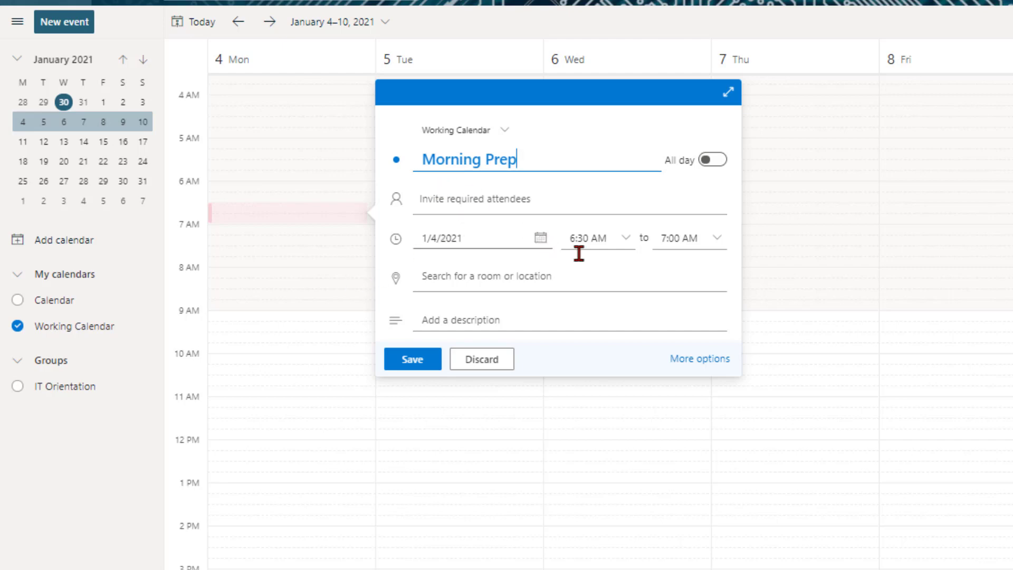
pyautogui.click(717, 238)
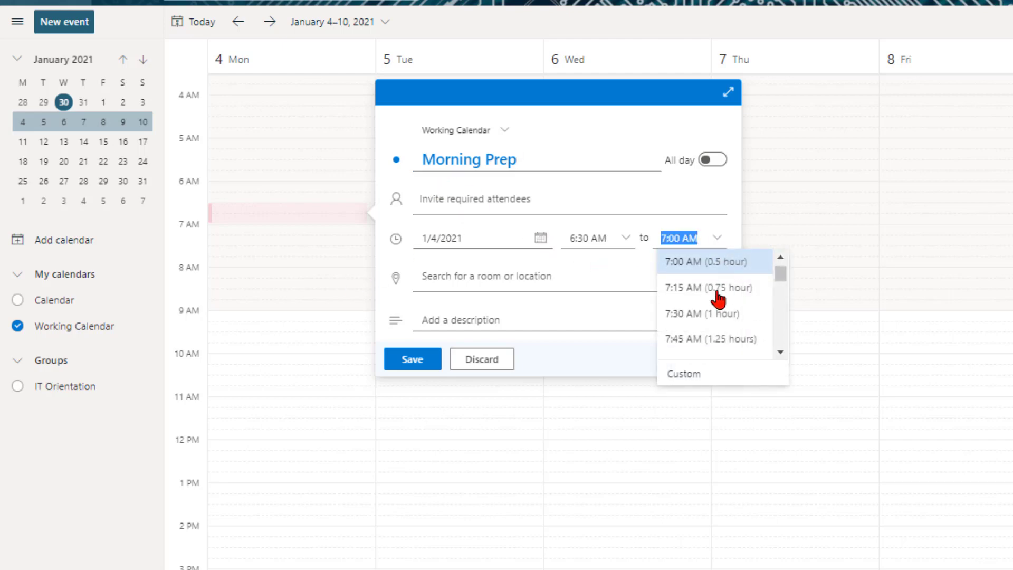
pyautogui.click(715, 319)
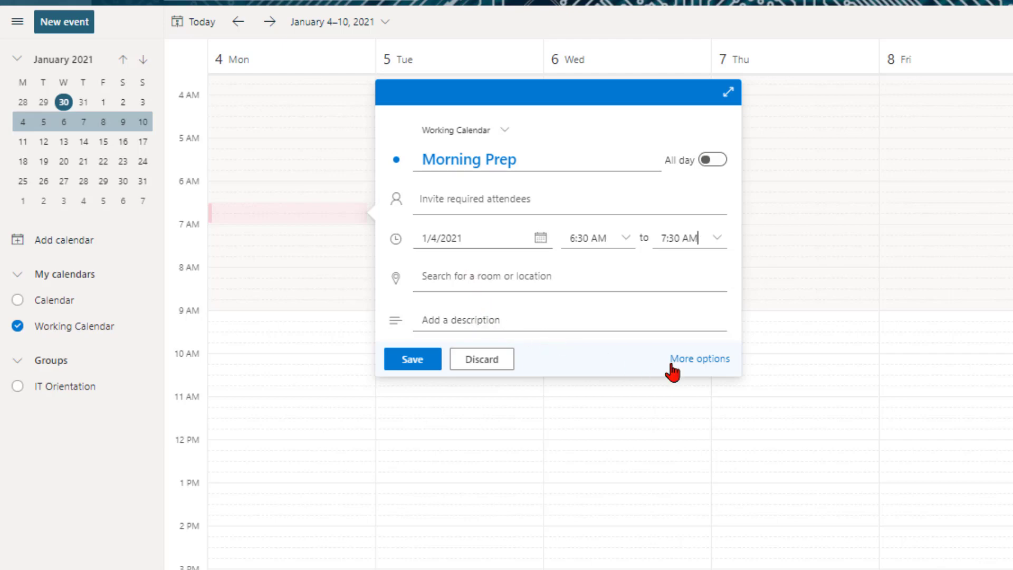
# Make the Morning Prep event repeat every day until Jun 27, 2021, and set its reminder to Never.
pyautogui.click(695, 361)
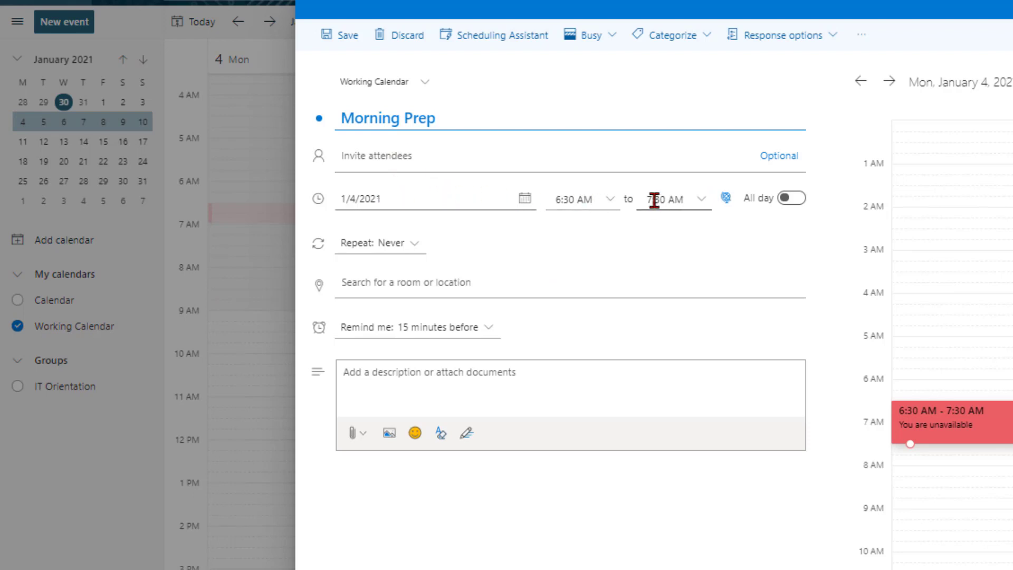
pyautogui.click(411, 248)
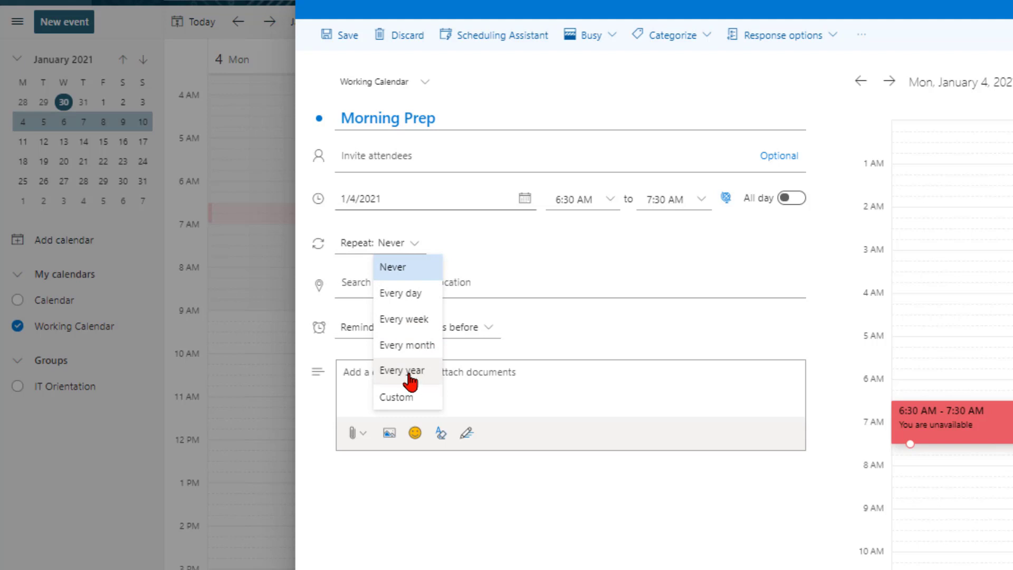
pyautogui.click(415, 300)
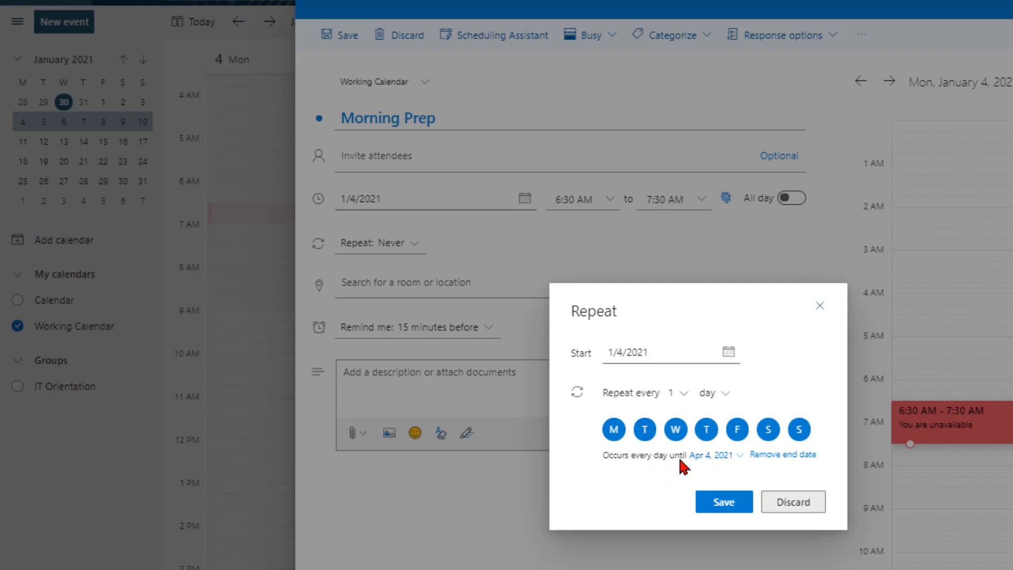
pyautogui.click(726, 456)
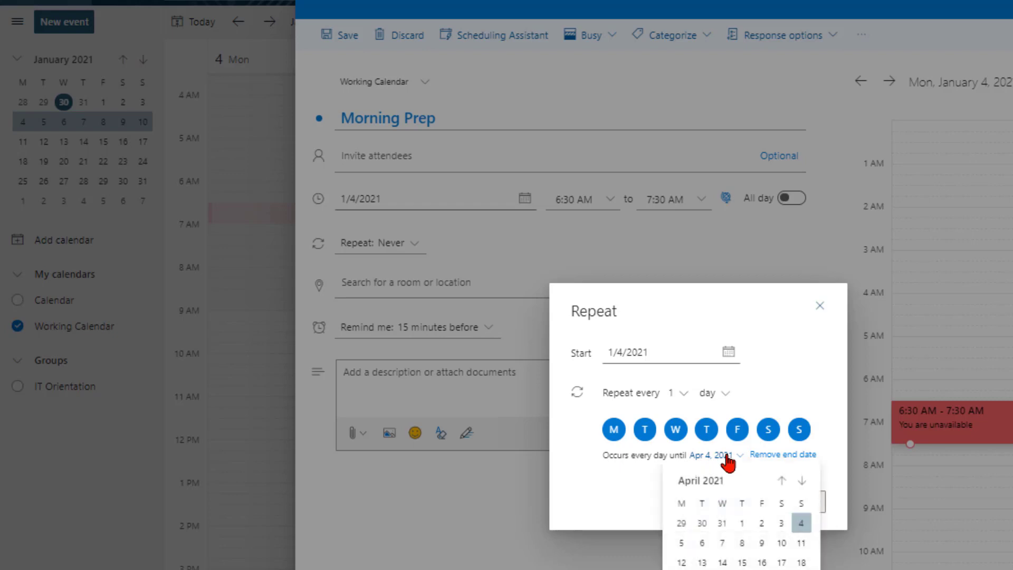
pyautogui.click(801, 481)
pyautogui.click(802, 480)
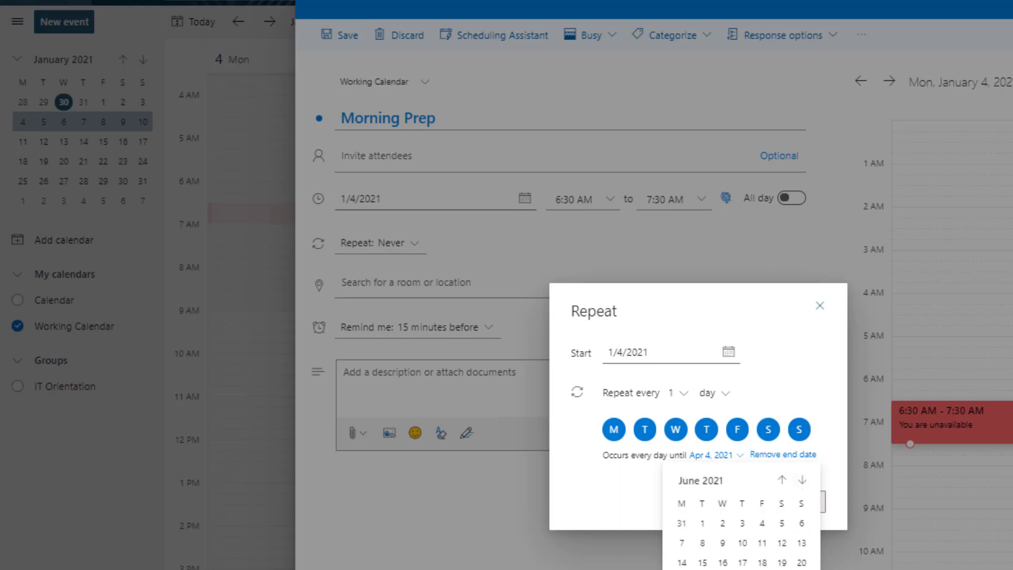
pyautogui.click(802, 569)
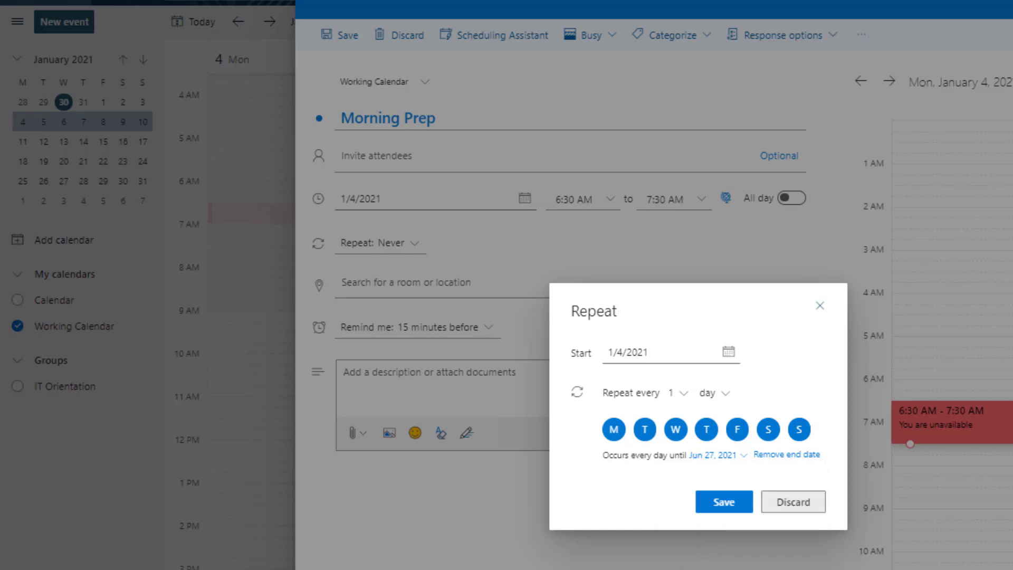
pyautogui.click(722, 502)
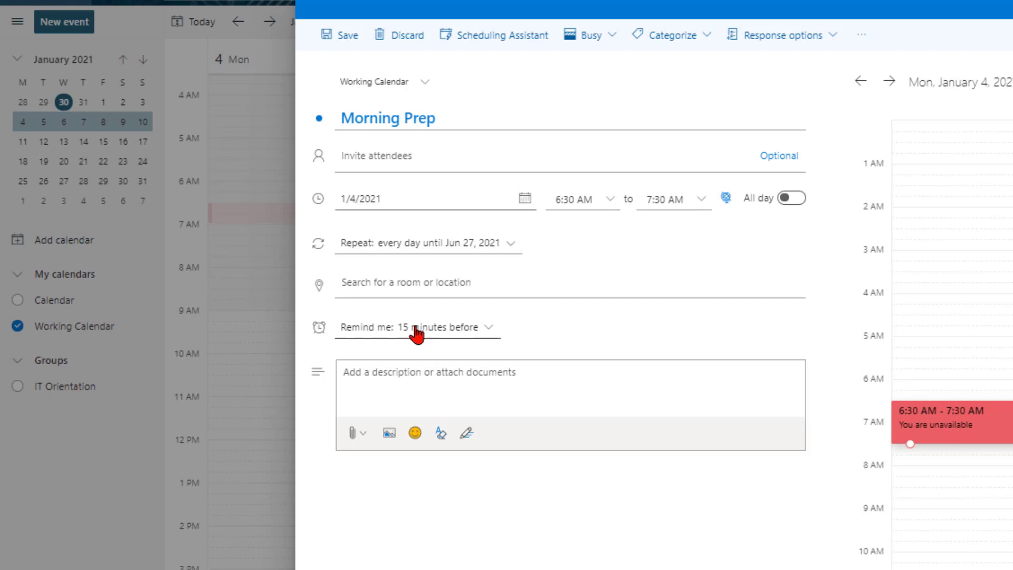
pyautogui.click(478, 338)
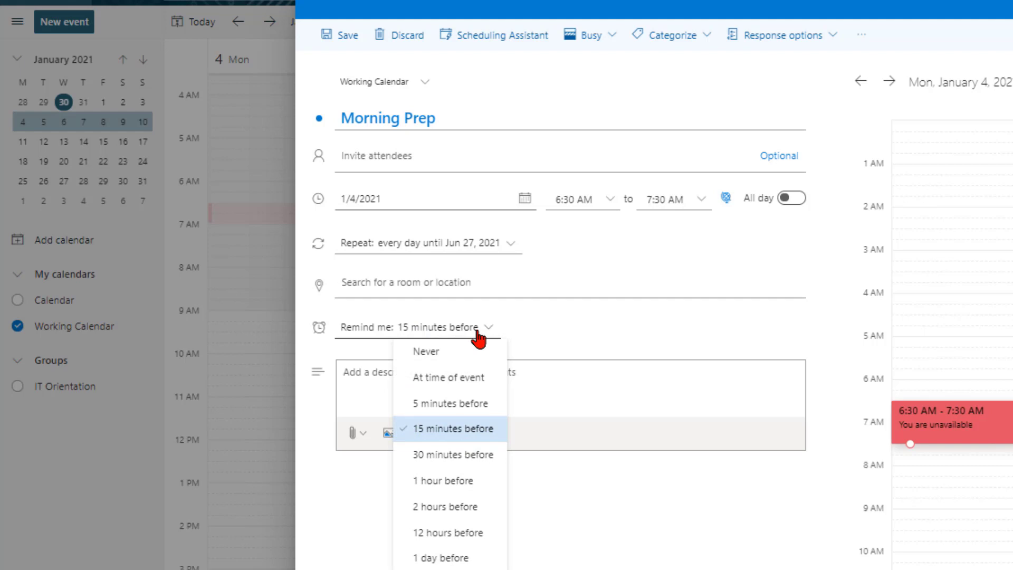
pyautogui.click(436, 351)
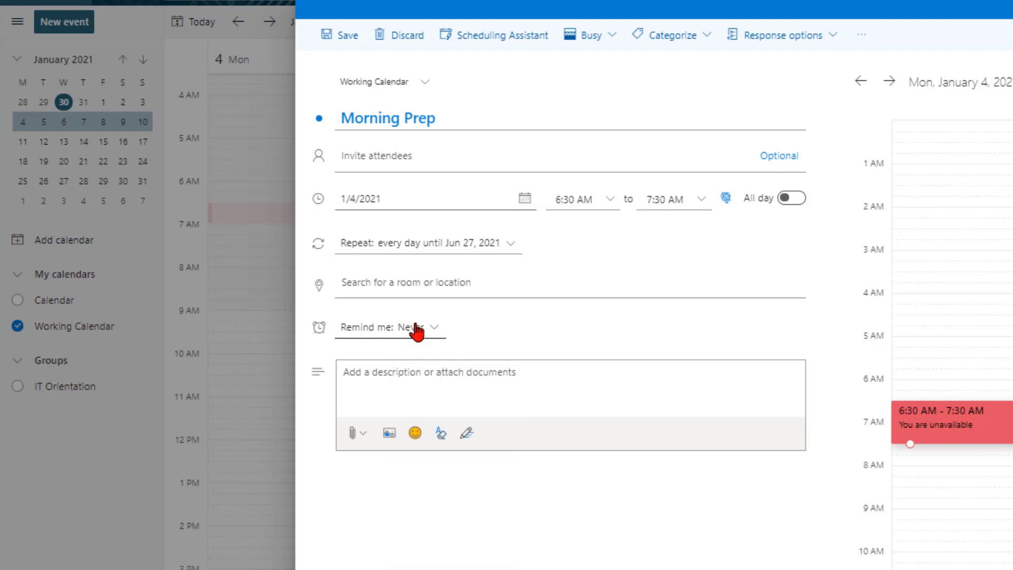
# Create a pink category named setup/shutdown for the Morning Prep event and save the event.
pyautogui.click(682, 46)
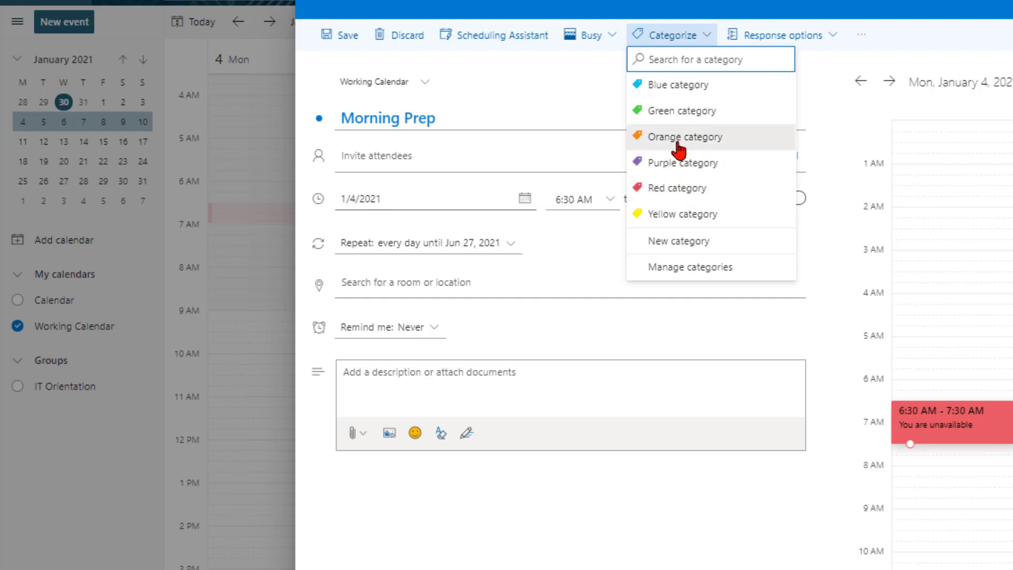
pyautogui.click(681, 242)
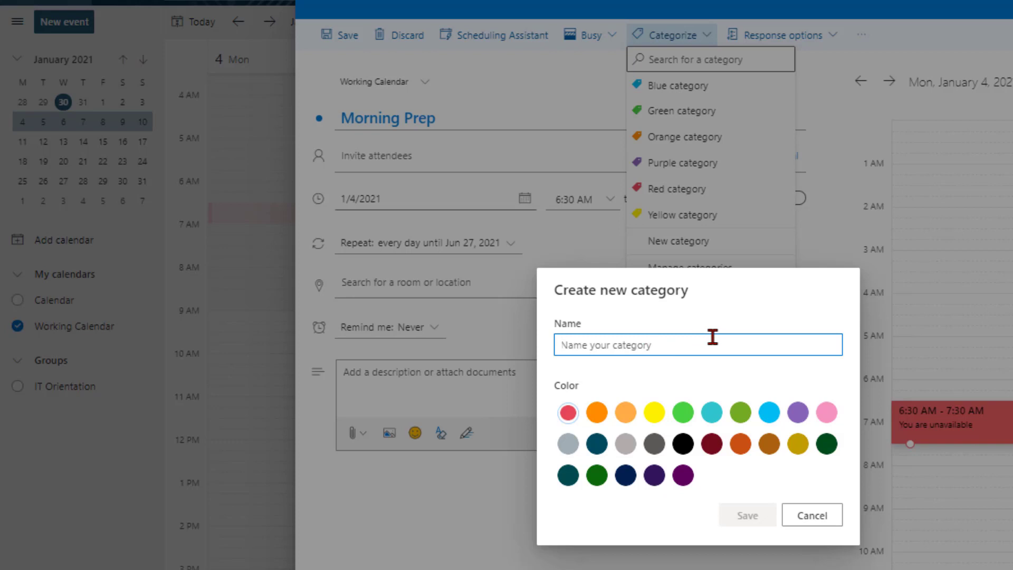
pyautogui.write('se')
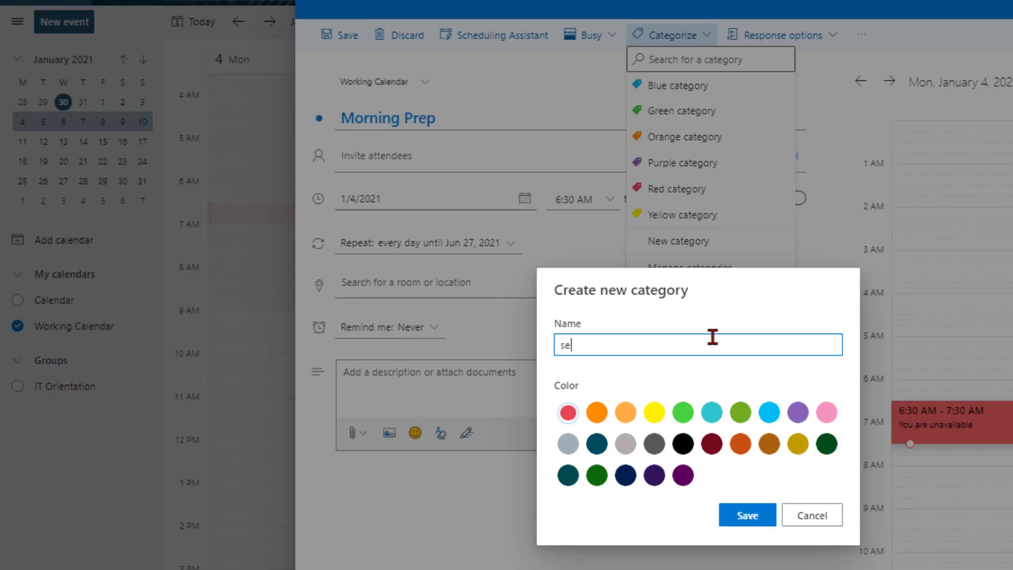
pyautogui.write('tup/shutdown')
pyautogui.click(828, 414)
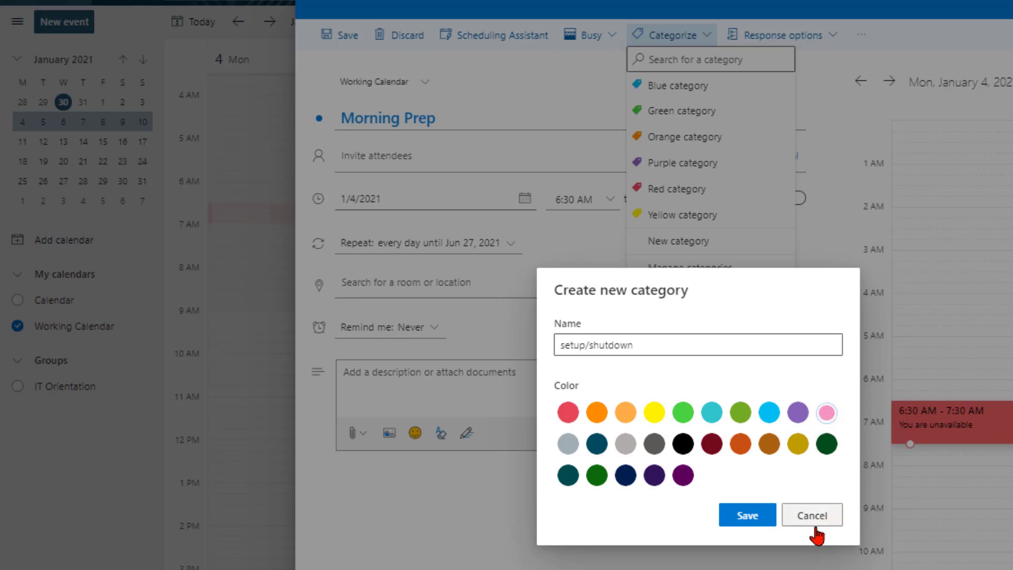
pyautogui.click(747, 516)
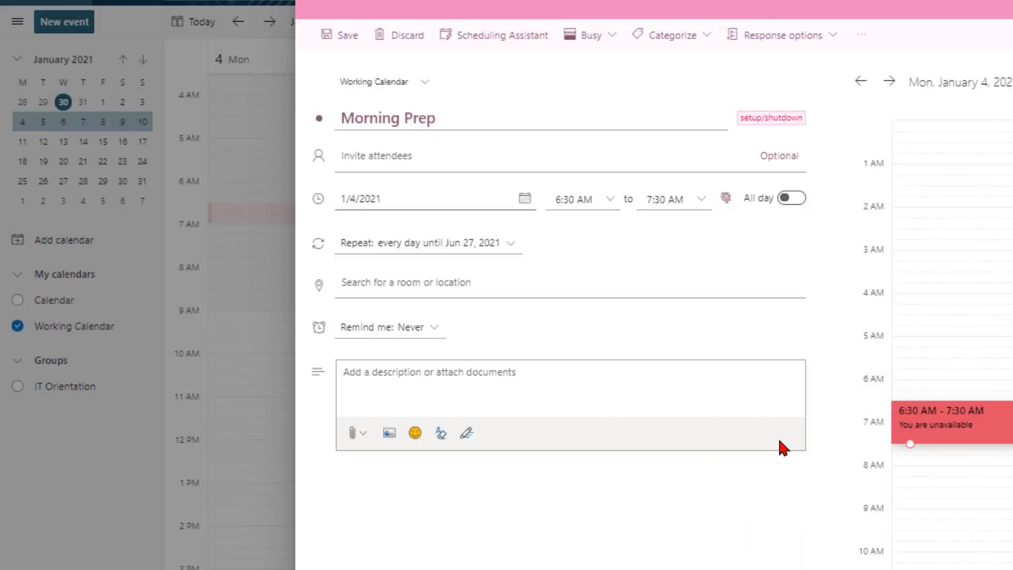
pyautogui.click(343, 38)
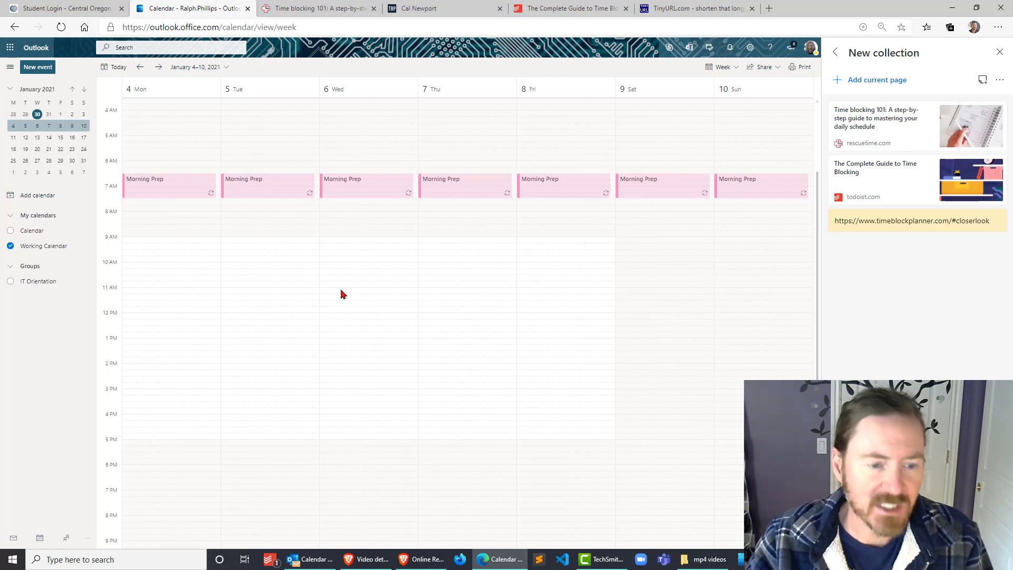
# Start a Shutdown event on Monday 1/4/2021 from 5:30 PM to 6:00 PM and assign it the setup/shutdown category.
pyautogui.click(133, 458)
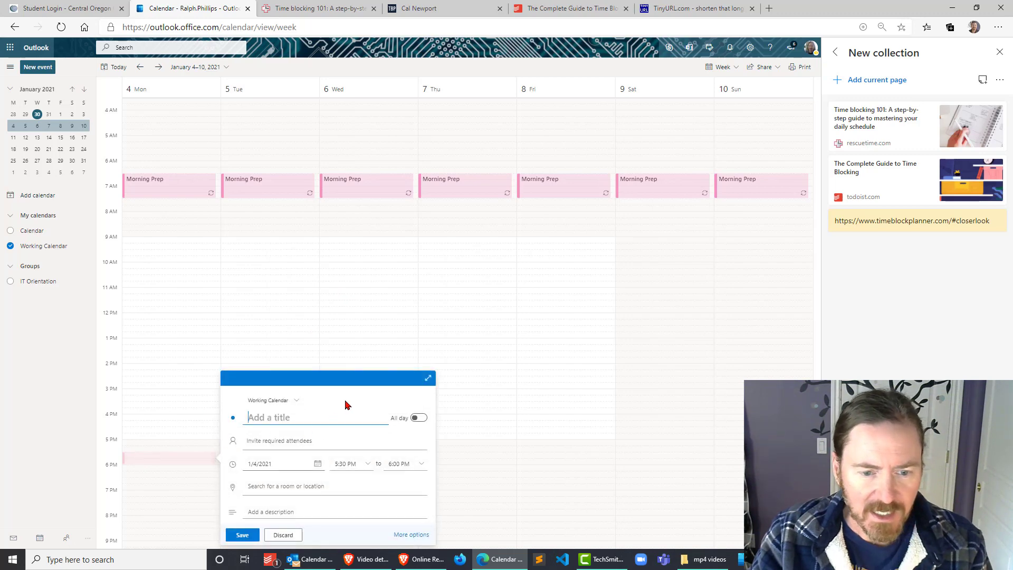
pyautogui.click(286, 418)
pyautogui.write('Shu')
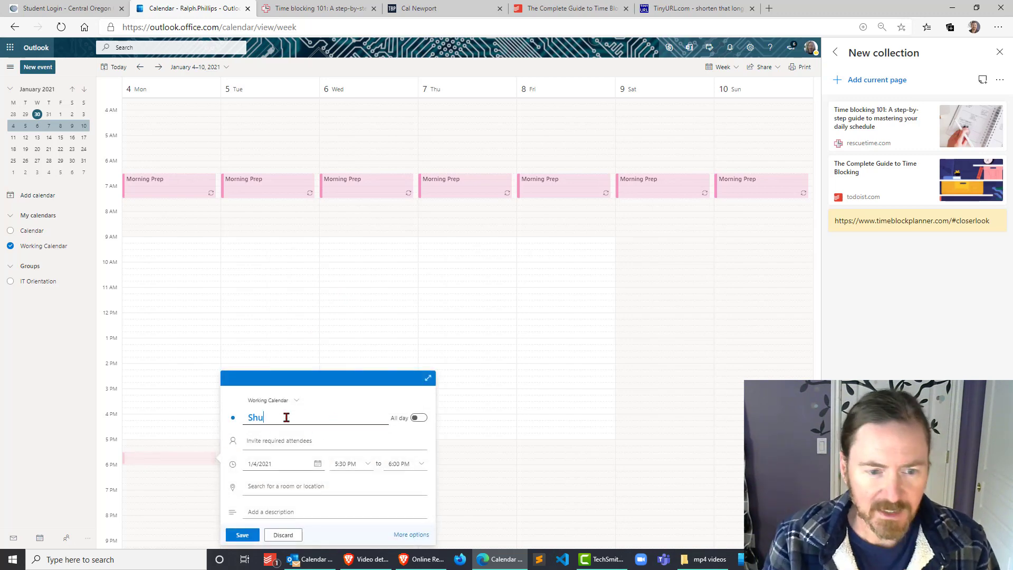
pyautogui.write('tdown')
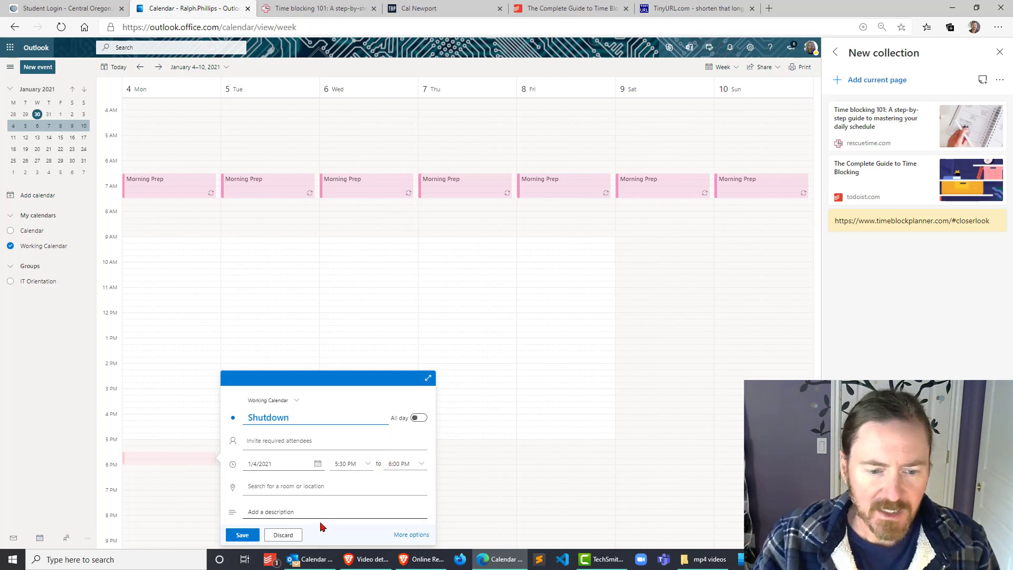
pyautogui.click(411, 535)
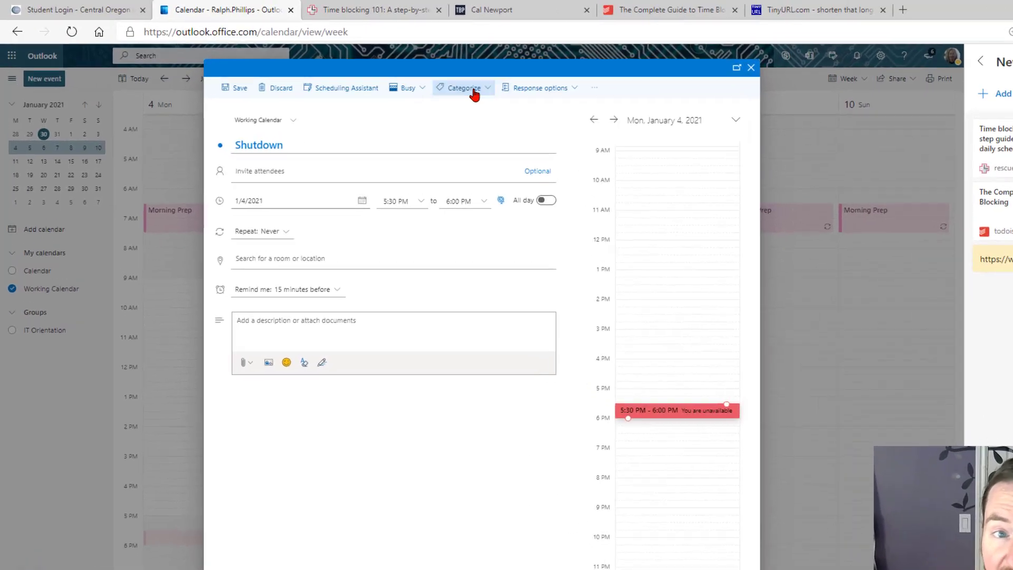
pyautogui.click(395, 77)
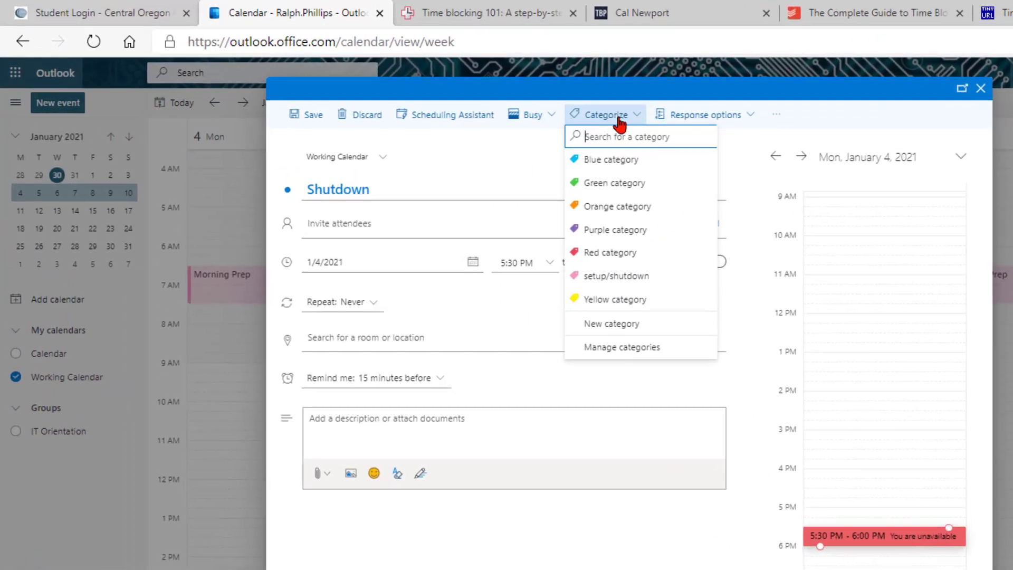
pyautogui.click(608, 282)
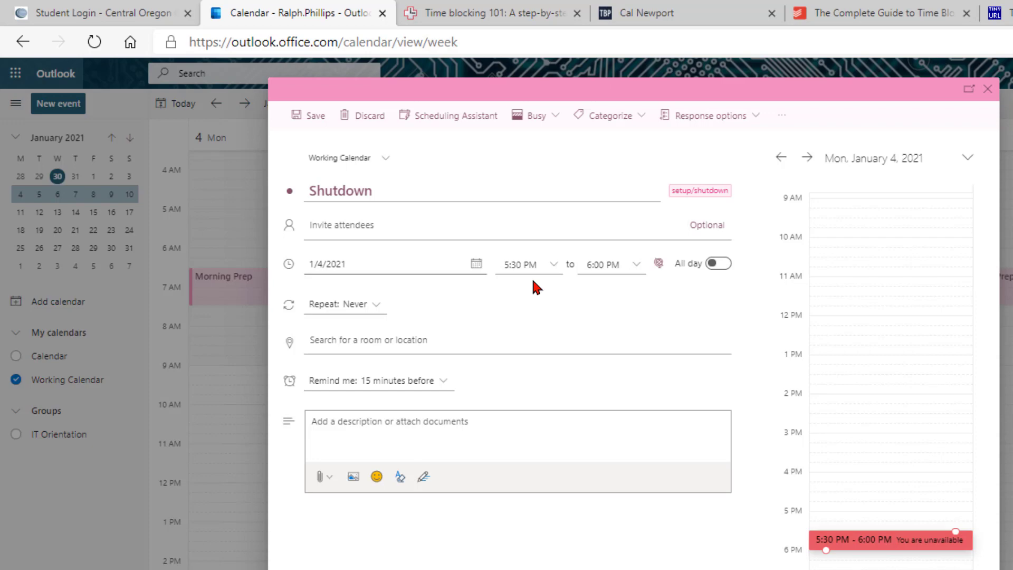
# Make the Shutdown event repeat weekly on Monday, Tuesday, Wednesday, Thursday and Friday.
pyautogui.click(355, 305)
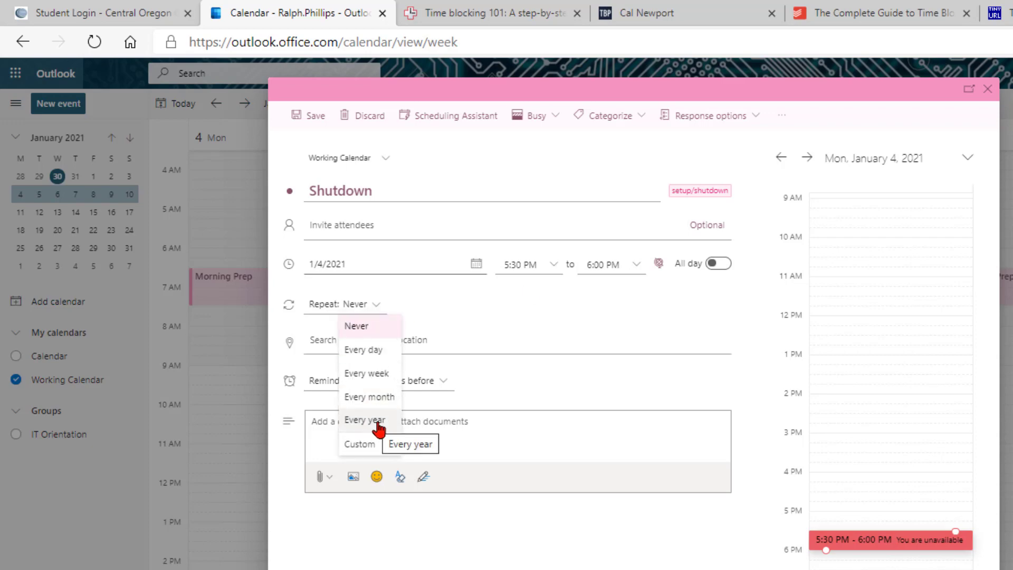
pyautogui.click(369, 450)
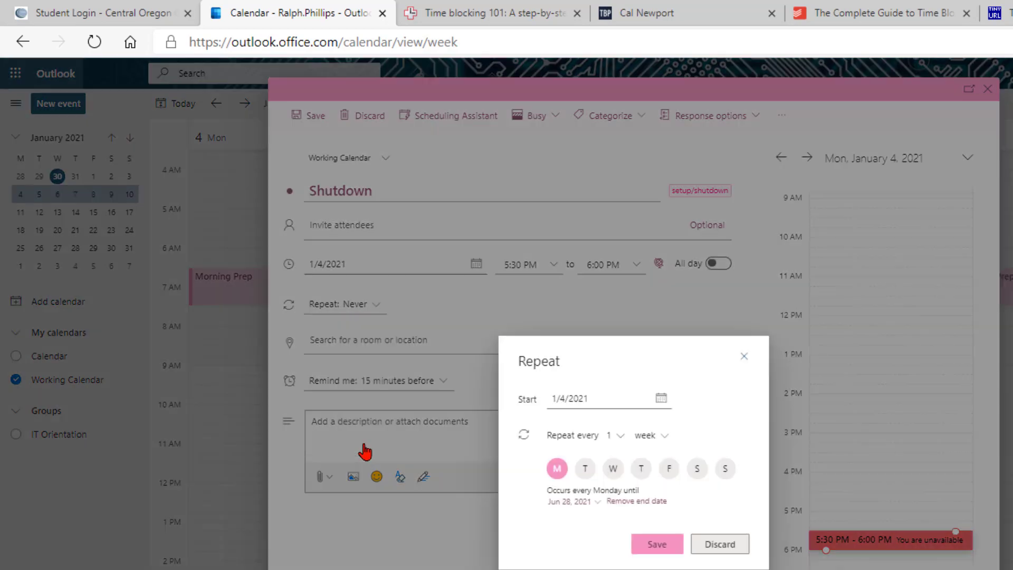
pyautogui.click(583, 472)
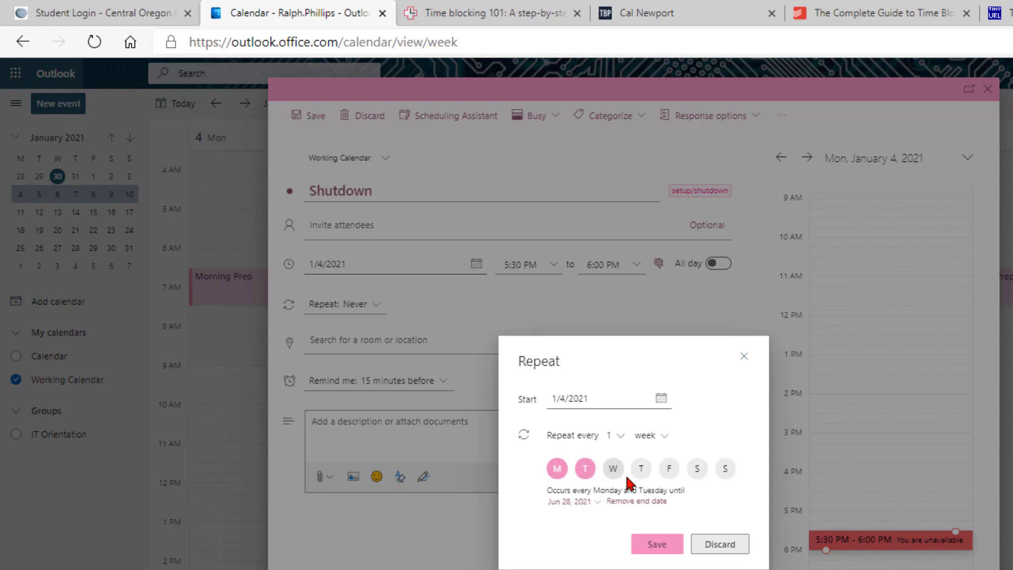
pyautogui.click(612, 470)
pyautogui.click(641, 470)
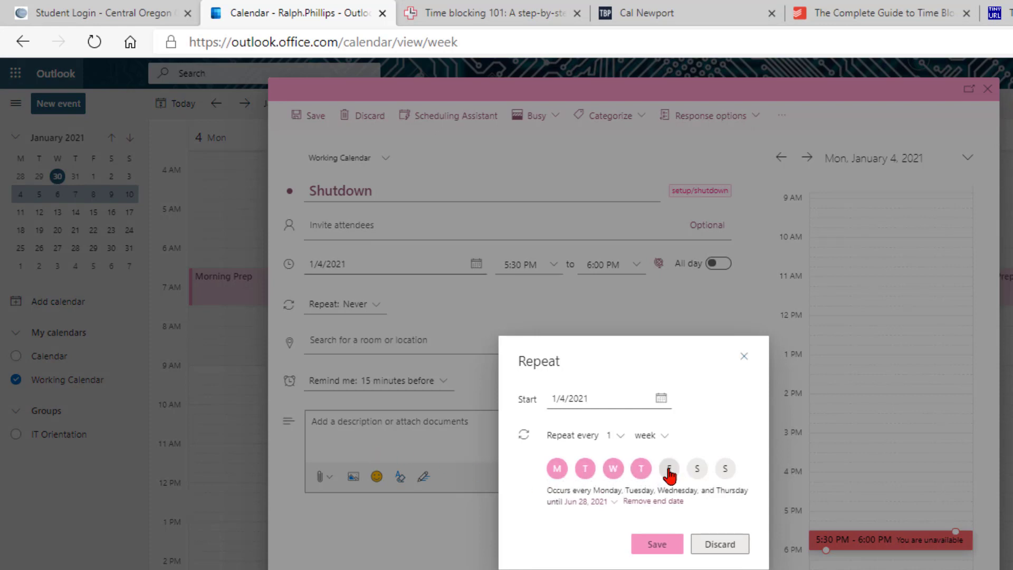
pyautogui.click(669, 473)
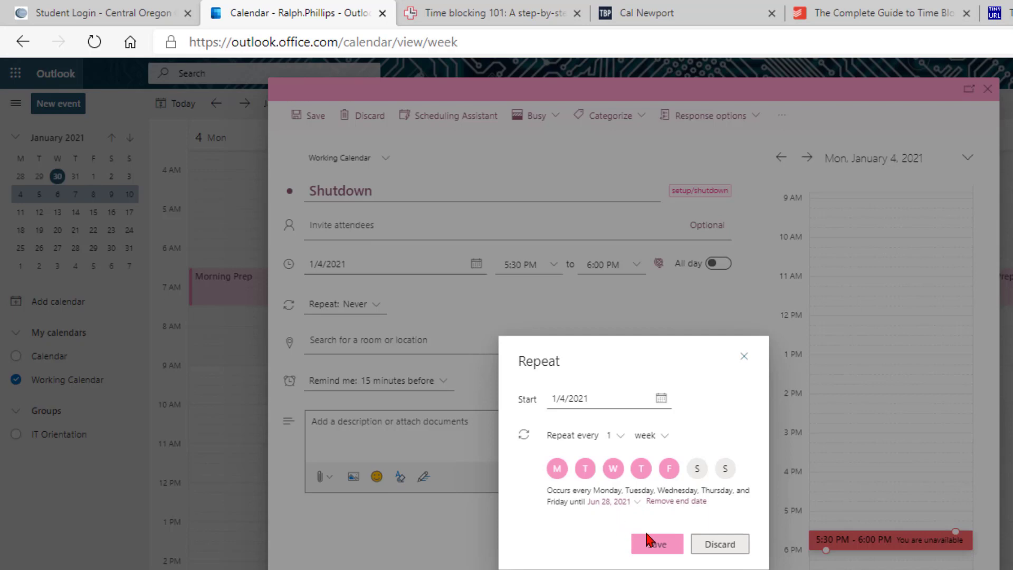
pyautogui.click(664, 543)
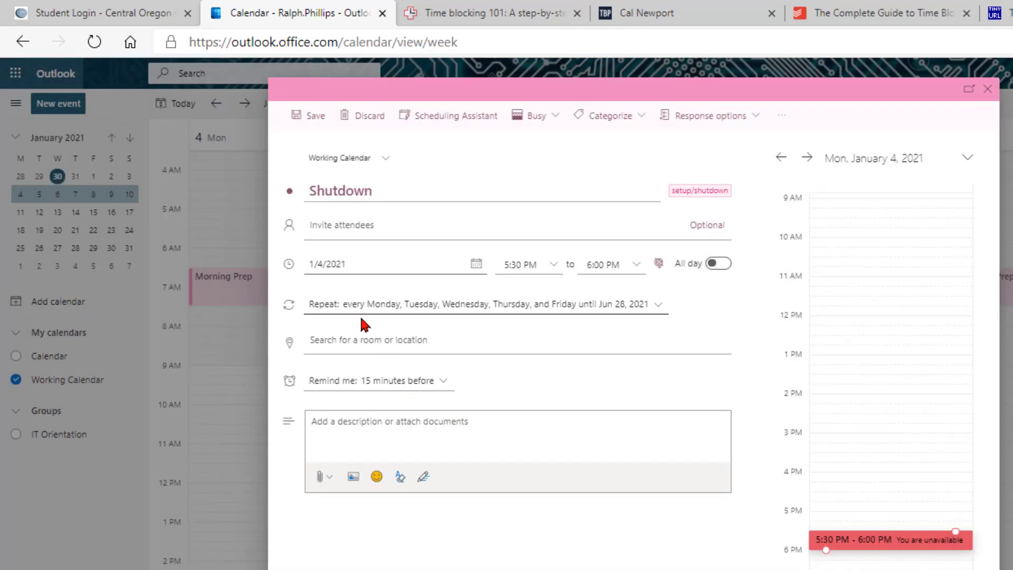
# Set the Shutdown event's reminder to 5 minutes before and save the event.
pyautogui.click(415, 387)
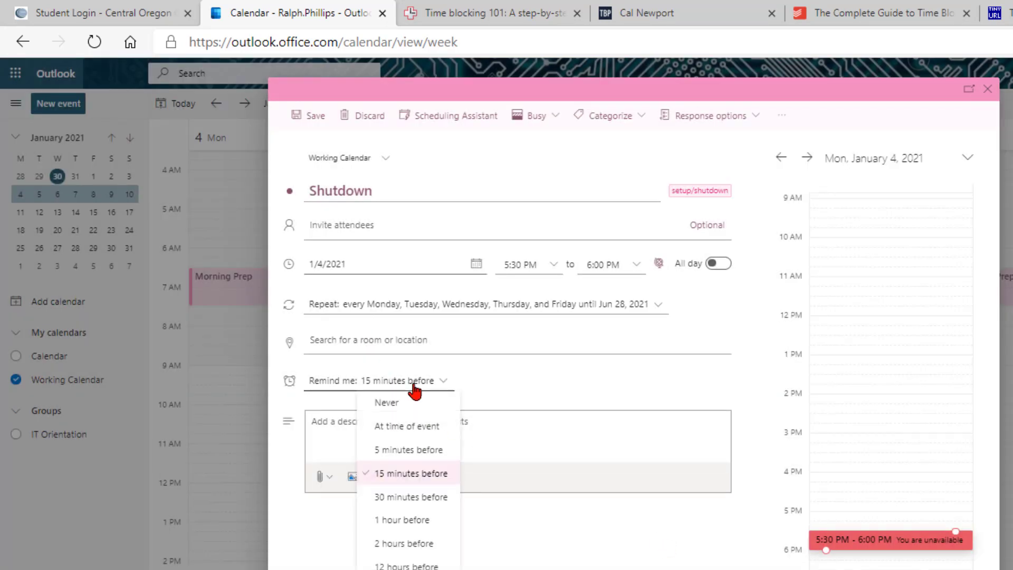
pyautogui.click(422, 451)
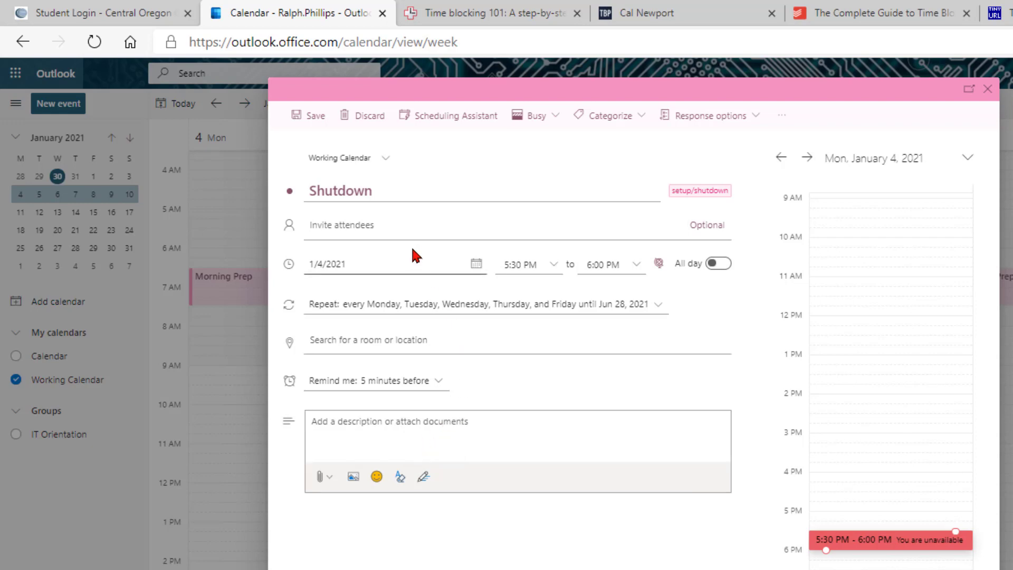
pyautogui.click(316, 117)
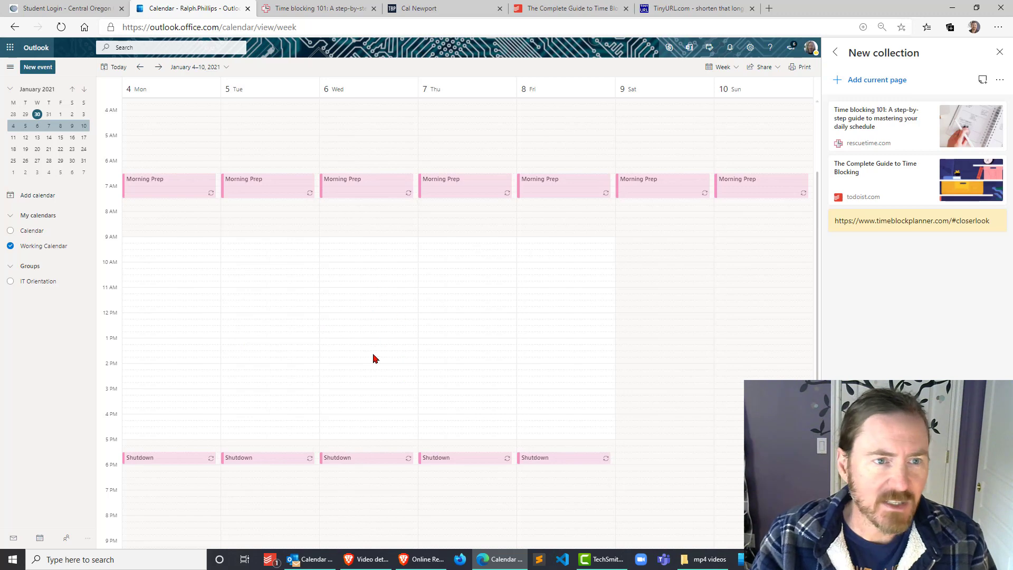
# Start a Class event in Working Calendar on Wednesday 1/6/2021 from 3:00 PM to 4:00 PM.
pyautogui.doubleClick(333, 394)
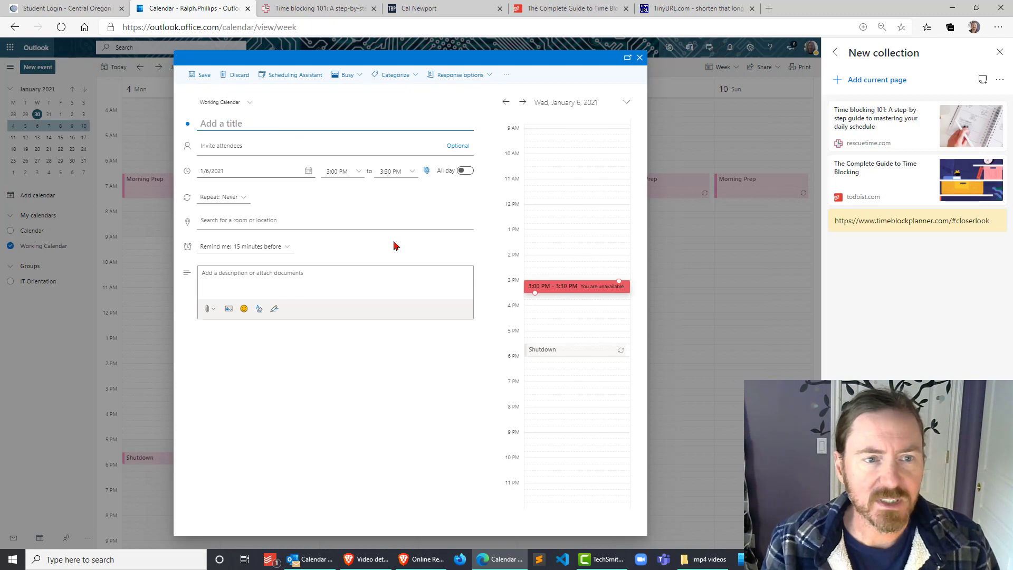
pyautogui.write('Class')
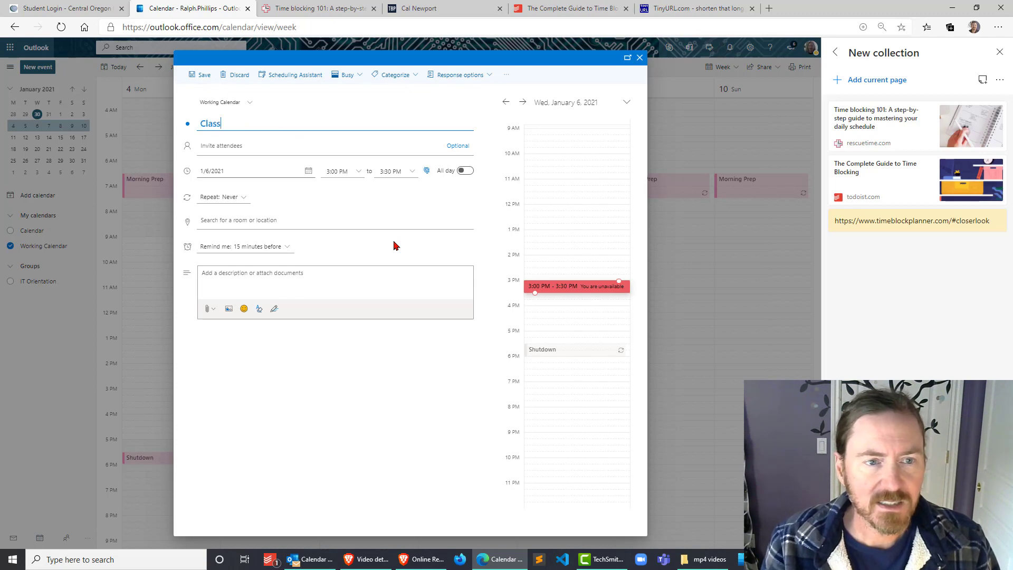
pyautogui.click(413, 175)
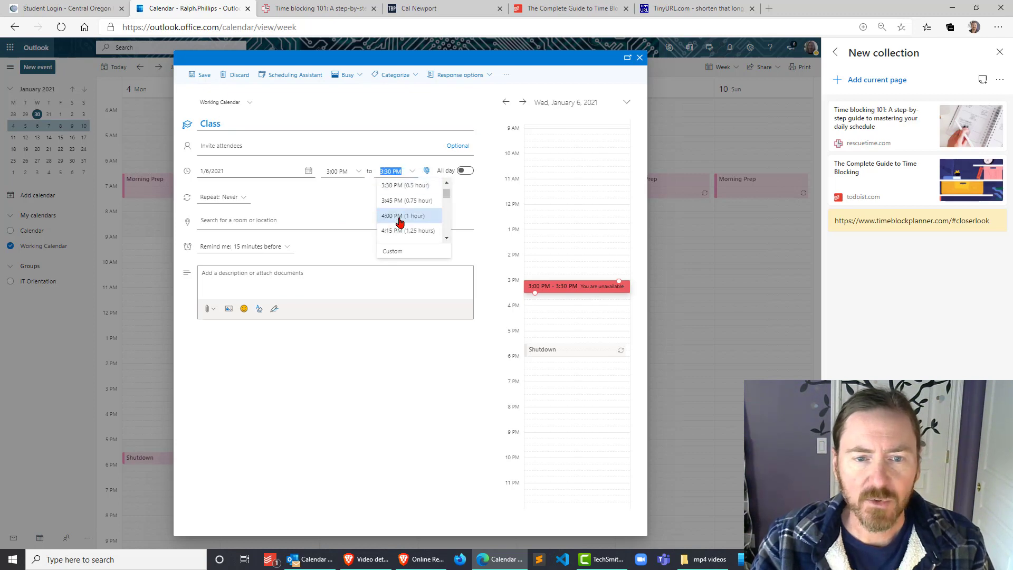
pyautogui.click(398, 218)
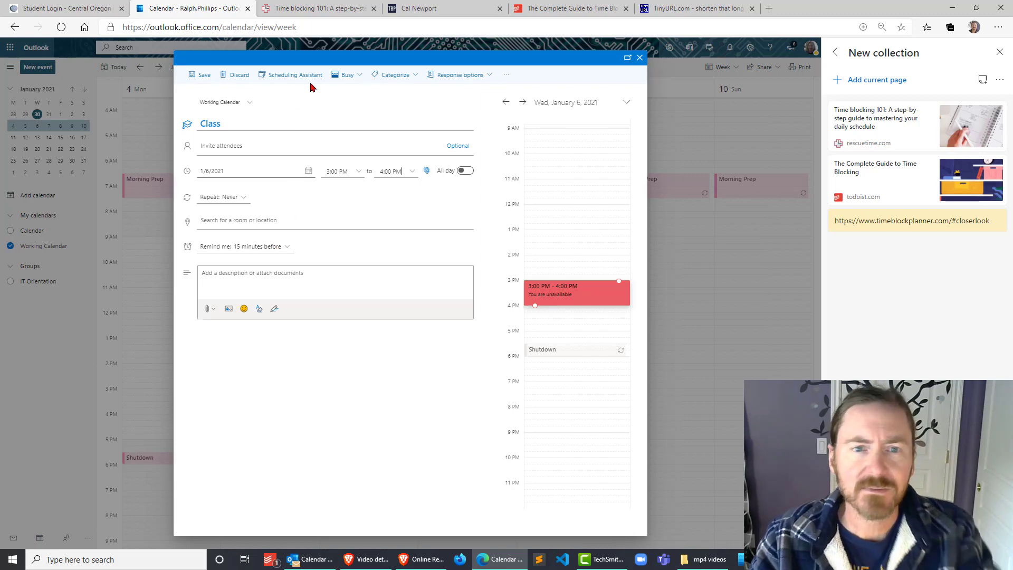
# Create a green category named Research / Learning for the Class event.
pyautogui.click(401, 79)
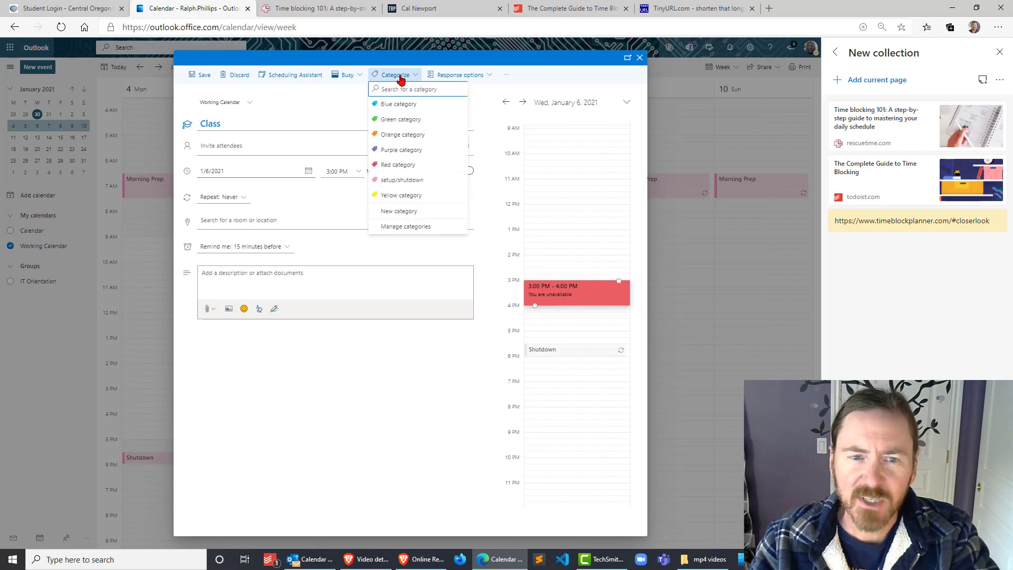
pyautogui.click(405, 212)
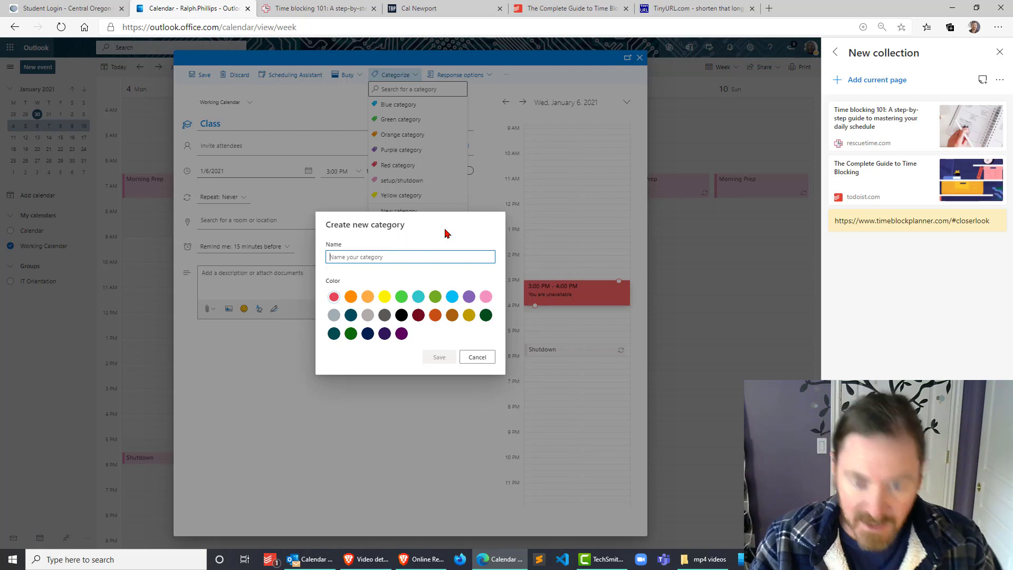
pyautogui.write('Research / Learning')
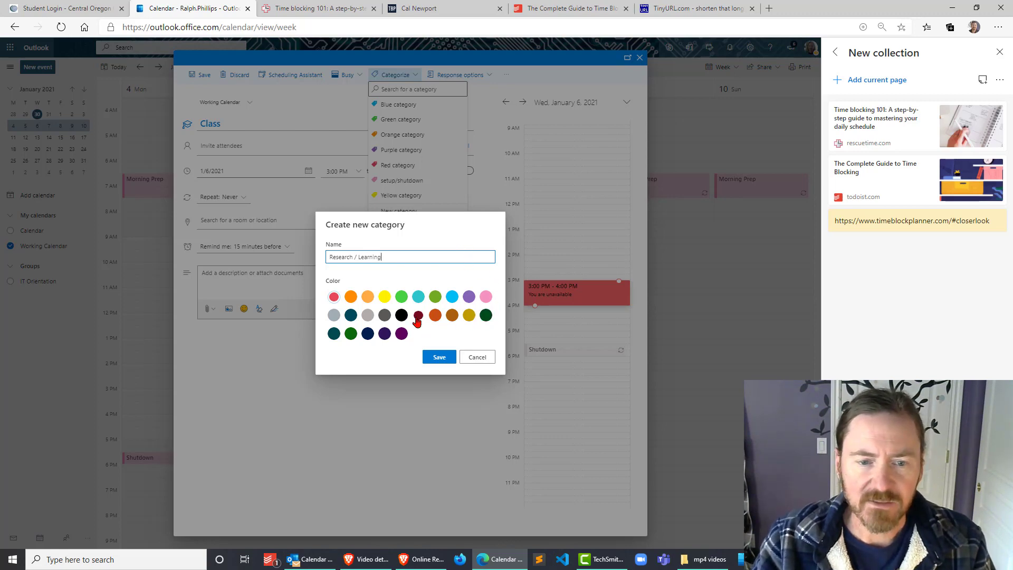
pyautogui.click(401, 299)
pyautogui.click(438, 357)
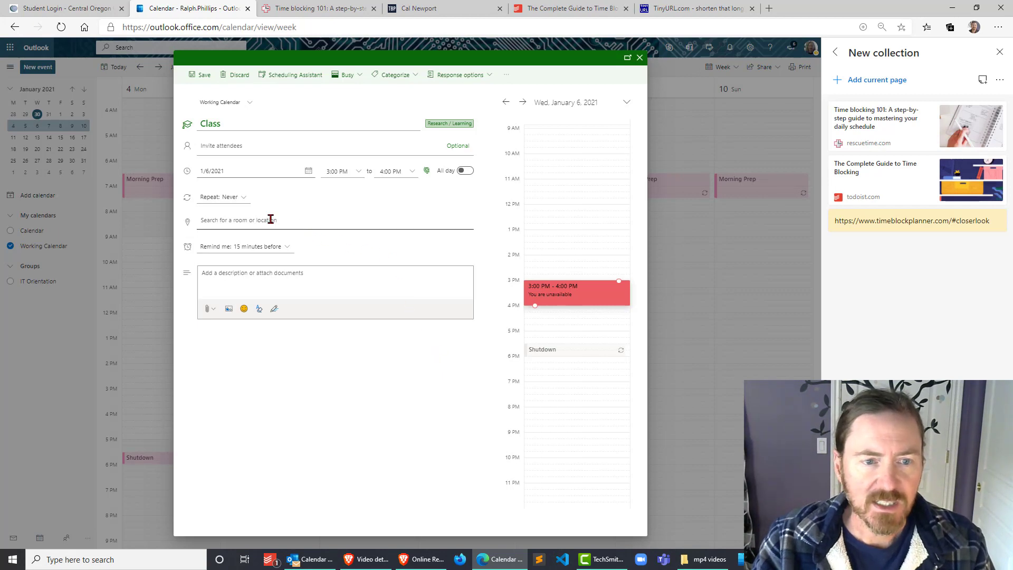
# Make the Class event repeat every Wednesday until Mar 24, 2021, and save the event.
pyautogui.click(227, 197)
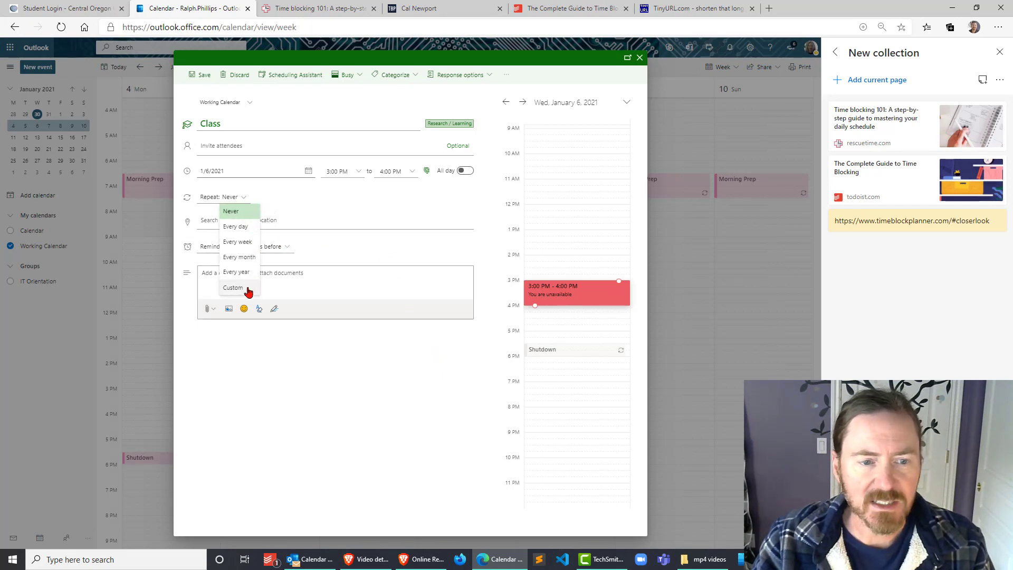
pyautogui.click(238, 243)
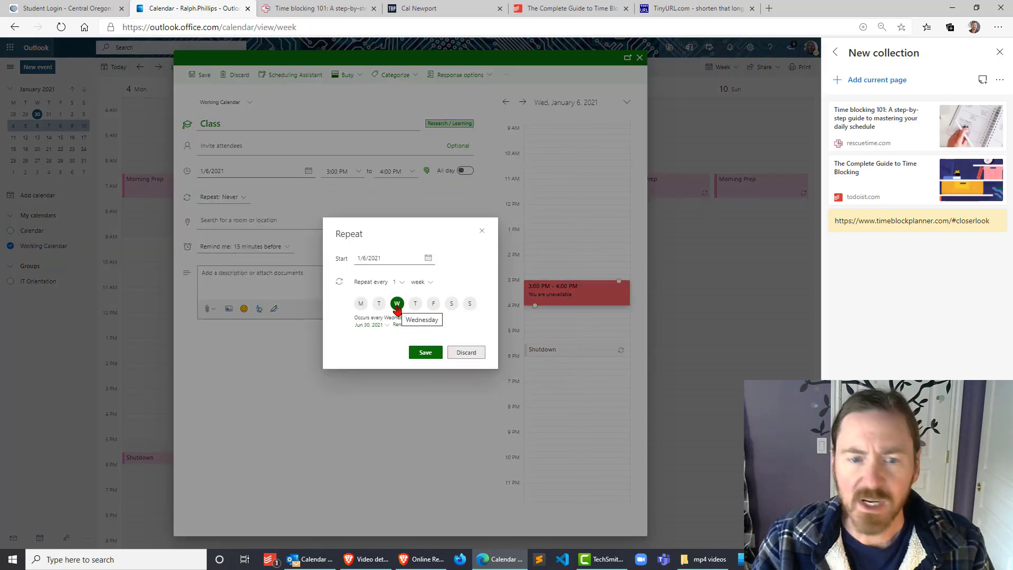
pyautogui.click(385, 326)
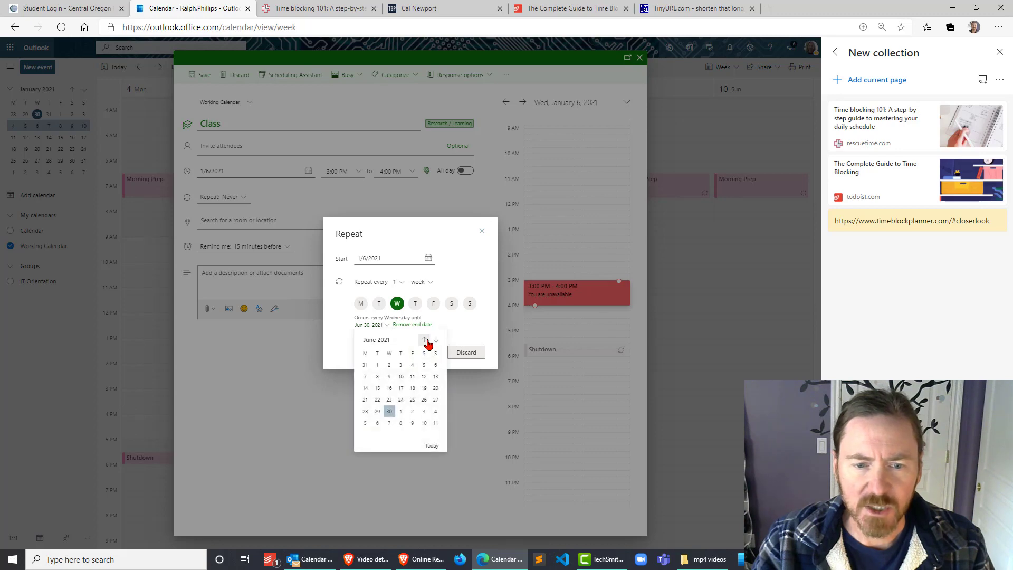
pyautogui.click(424, 339)
pyautogui.click(424, 339)
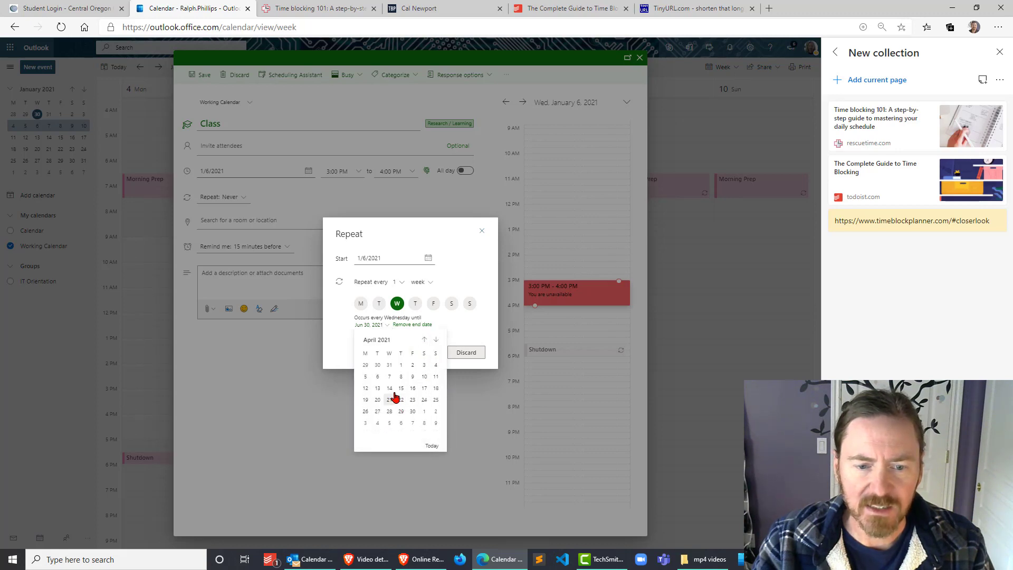
pyautogui.click(423, 340)
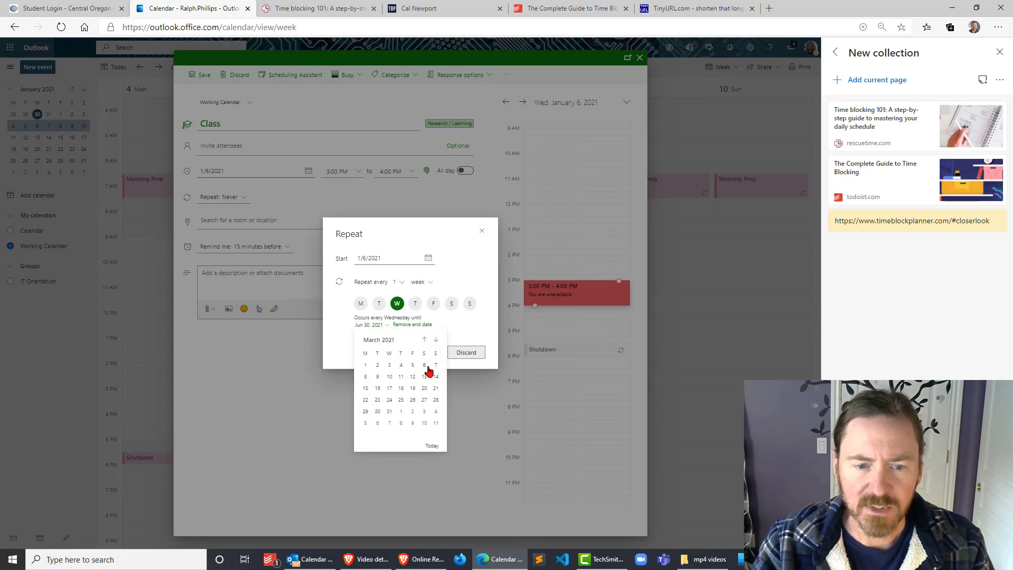
pyautogui.click(389, 411)
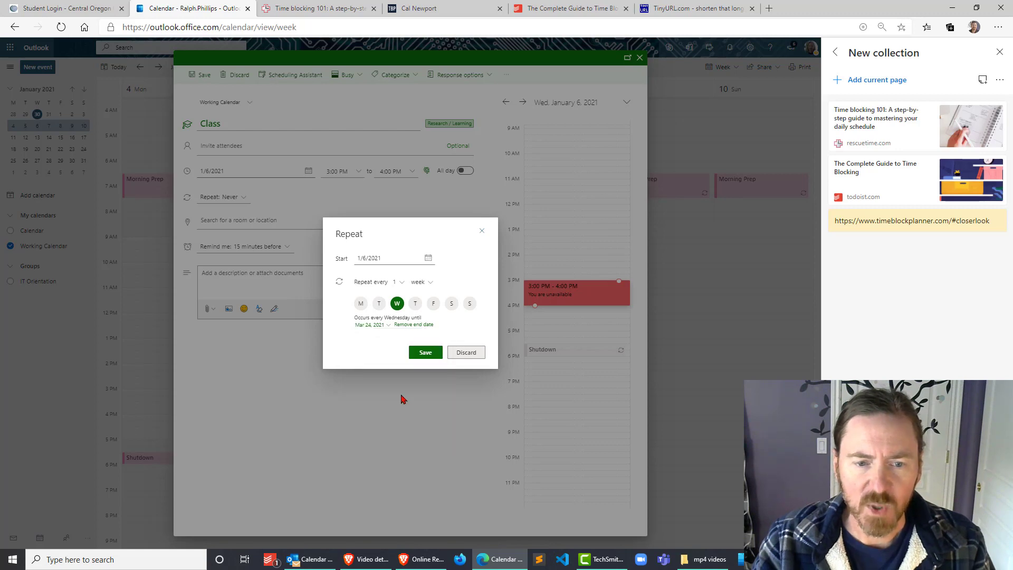
pyautogui.click(426, 353)
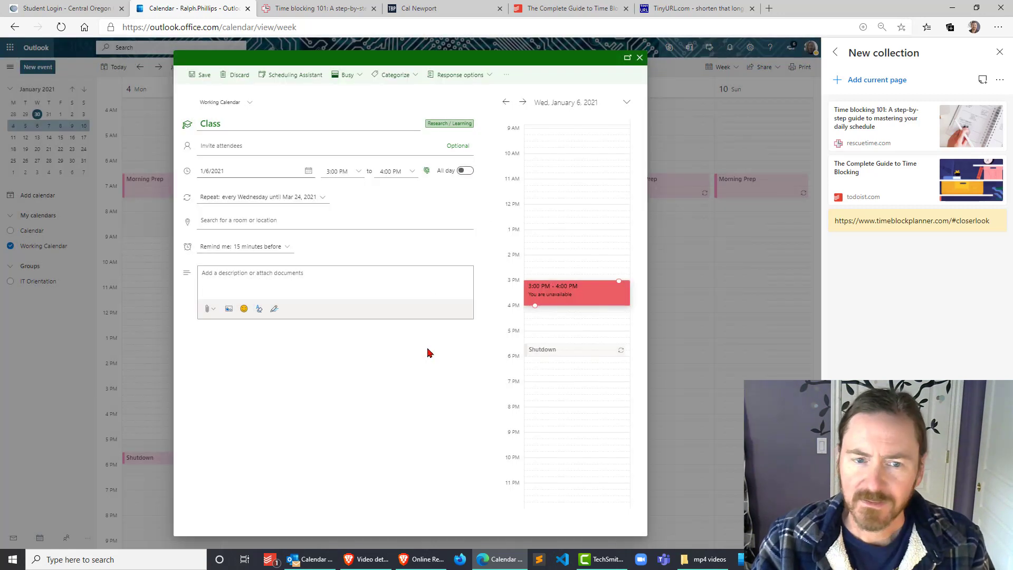
pyautogui.click(206, 78)
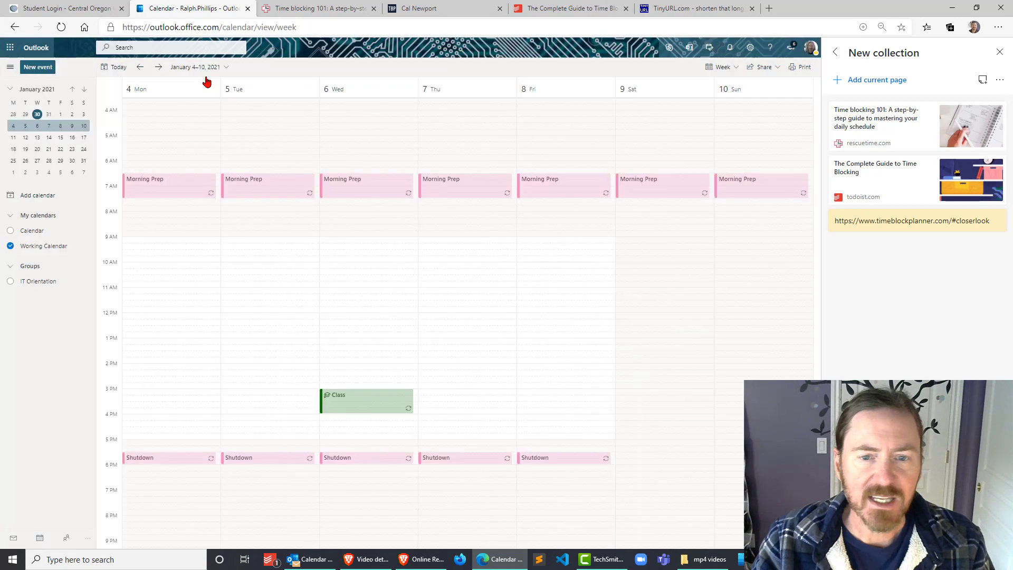